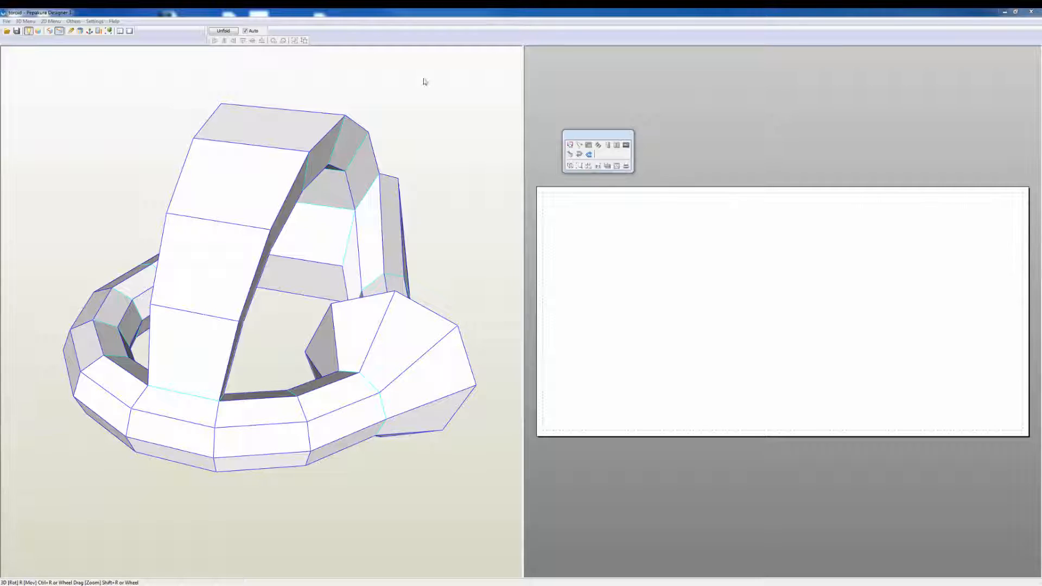
Step: Unfold the toroid model into a flat pattern and set the pattern size to a depth of 900 mm
click(228, 33)
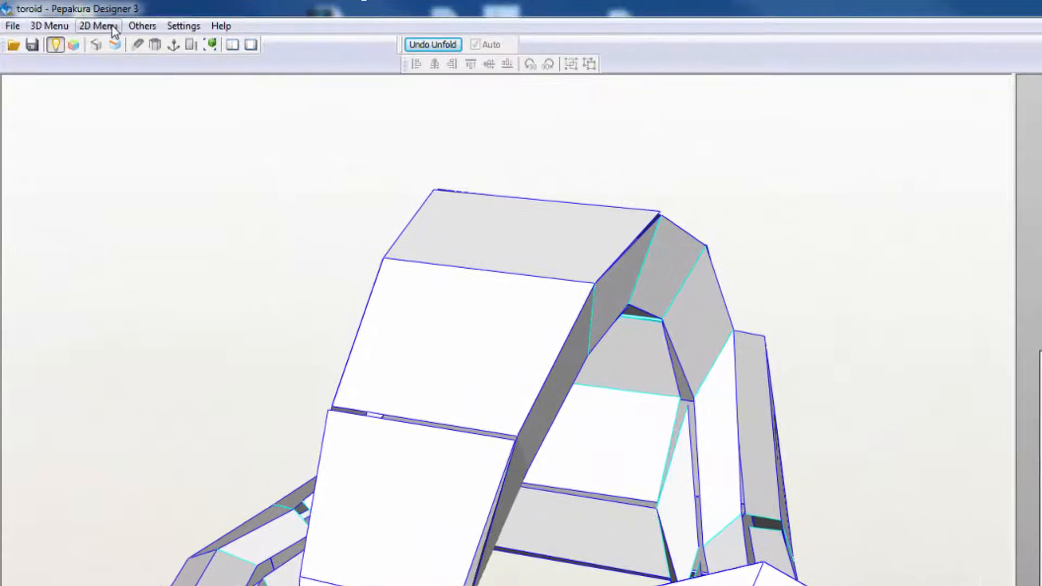
click(114, 30)
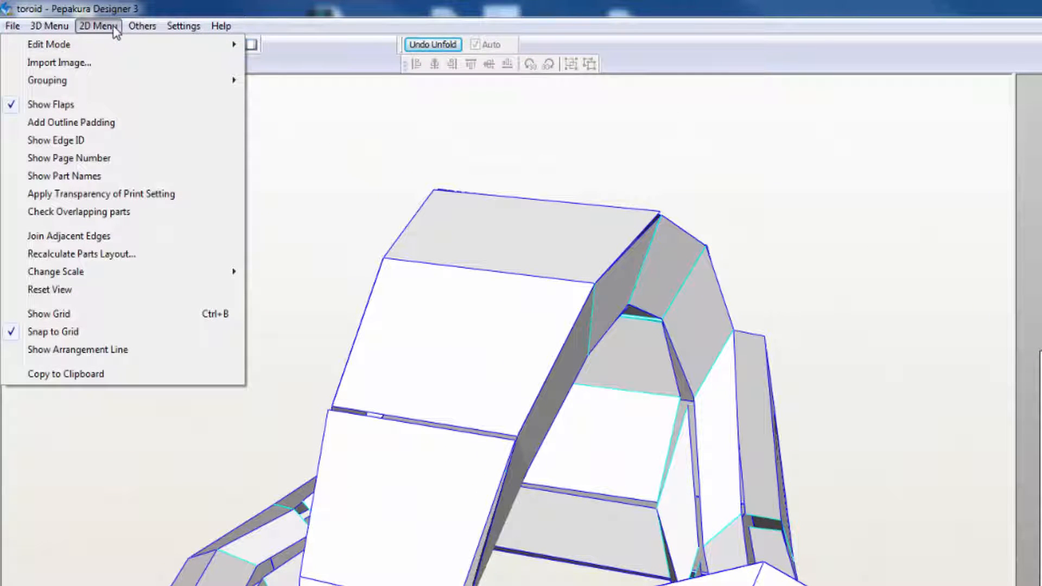
mouse_move(157, 274)
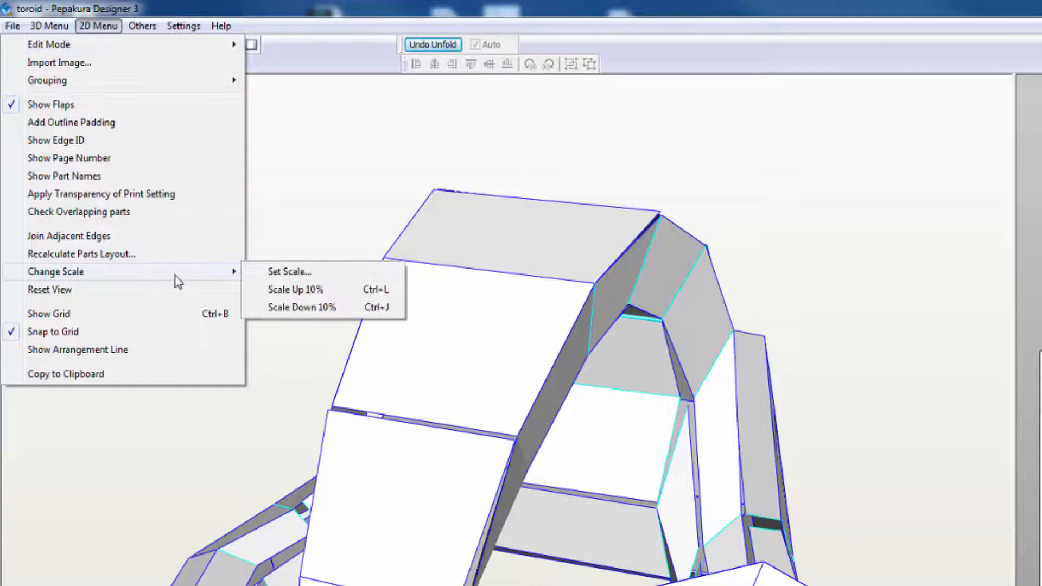
click(304, 272)
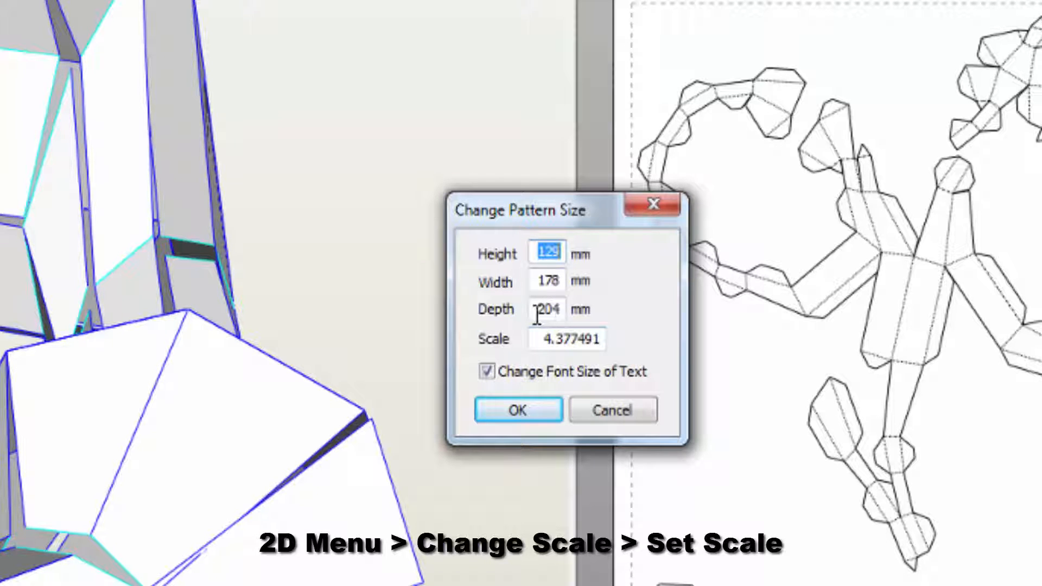
drag(537, 315, 573, 315)
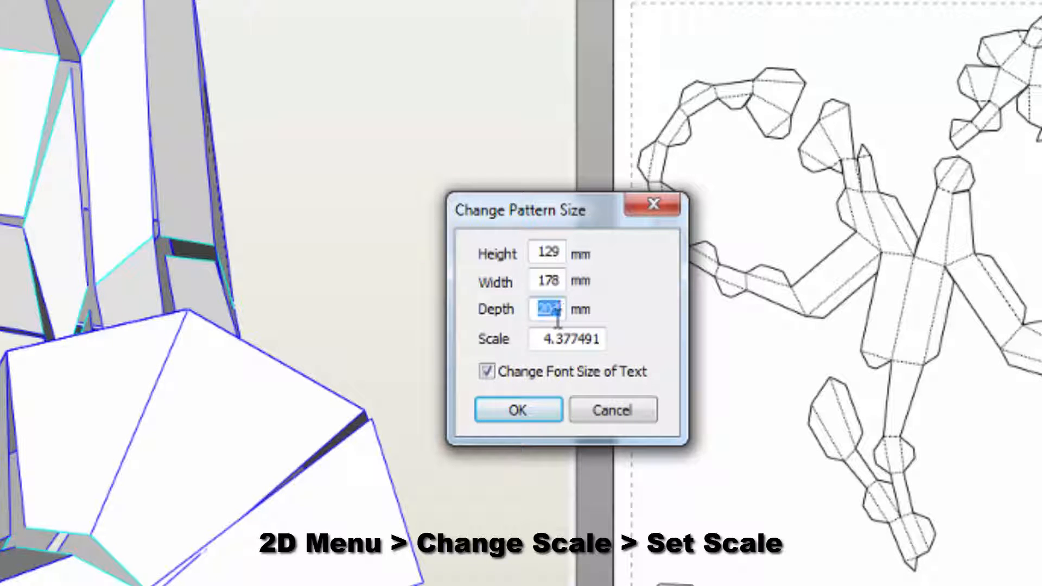
text(9)
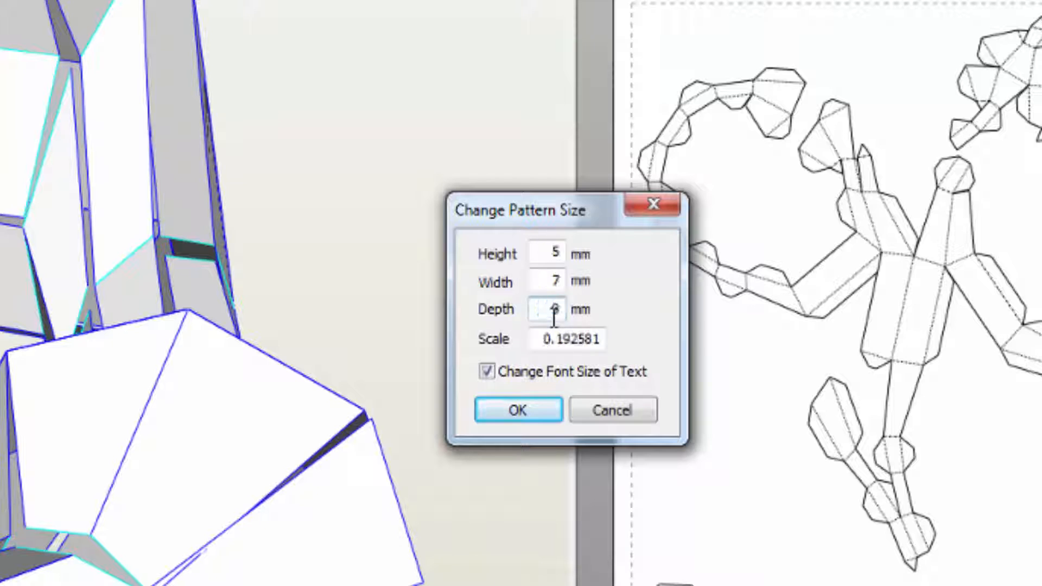
text(00)
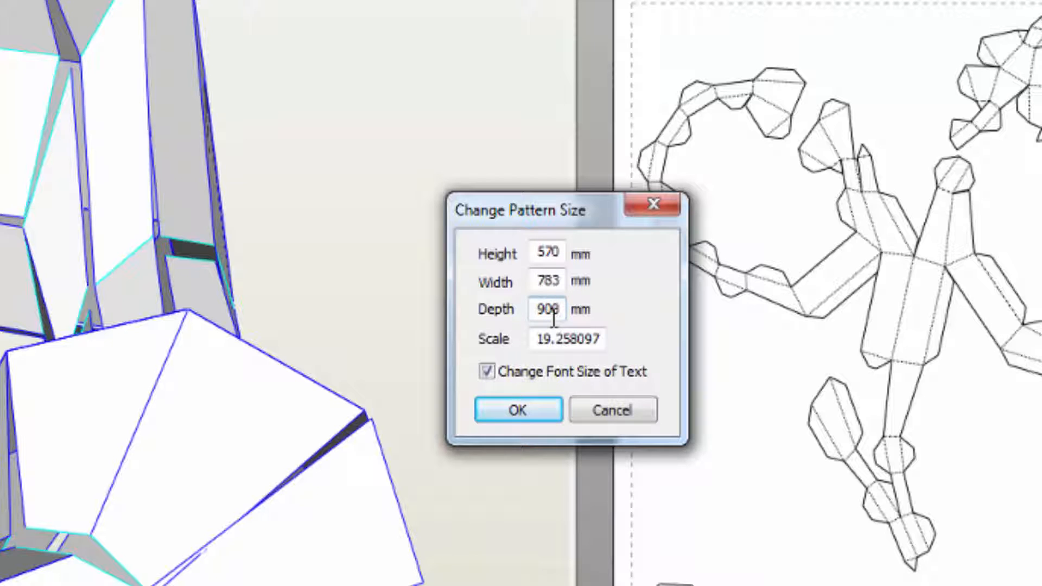
key(Tab)
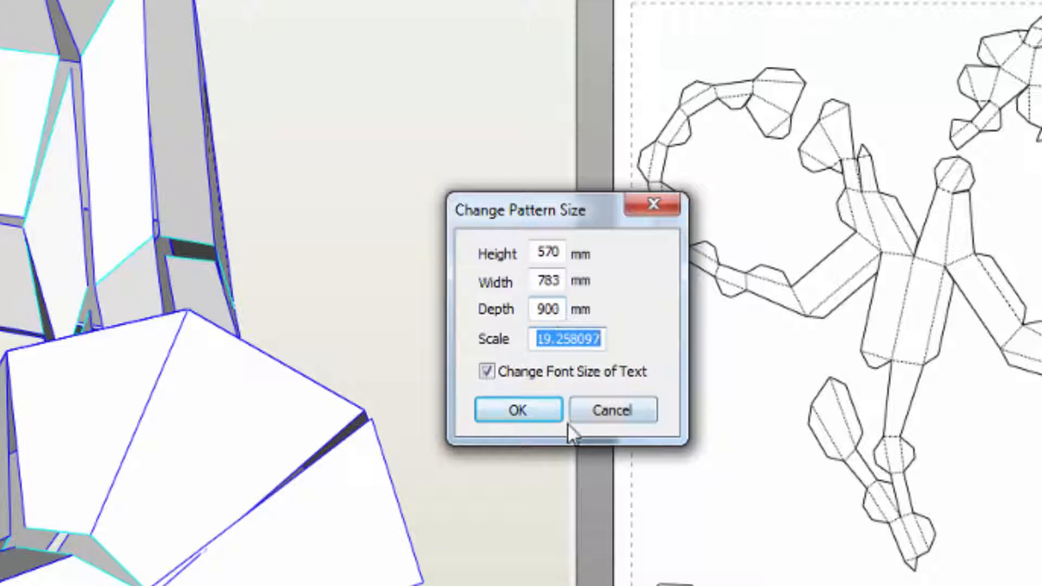
click(518, 412)
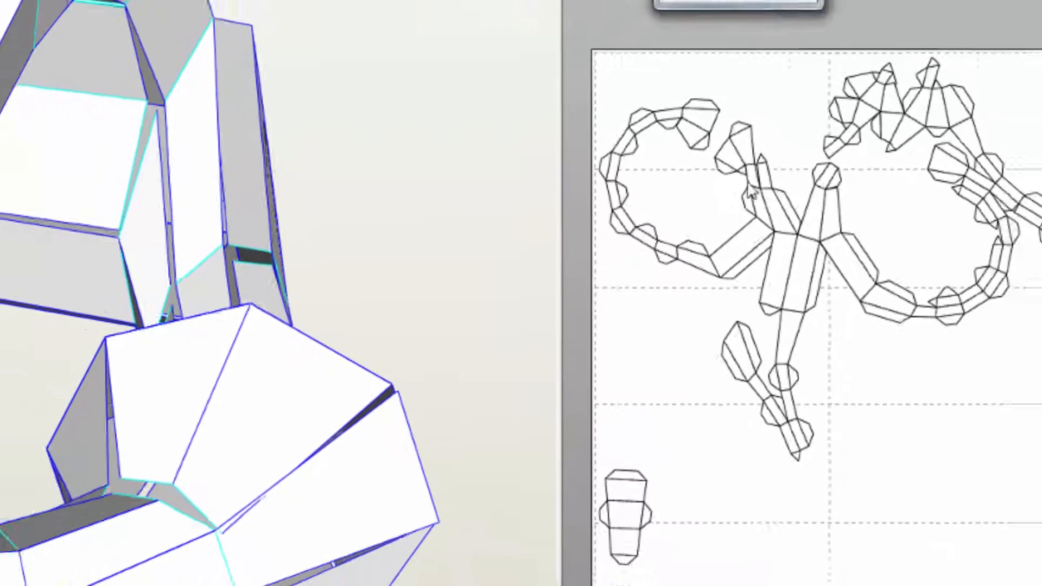
Step: Detach the large curved strip from the narrow central body piece with Divide/Connect Faces and reposition it
scroll(923, 285, up, 2)
scroll(923, 285, down, 1)
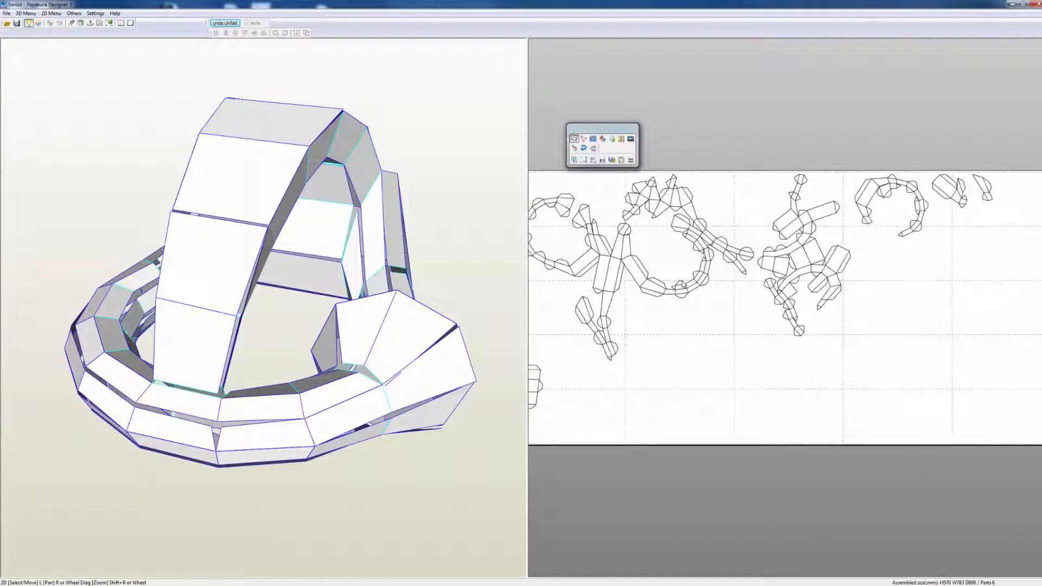
scroll(683, 284, down, 3)
scroll(687, 293, up, 2)
scroll(705, 325, down, 1)
middle_drag(715, 328, 735, 343)
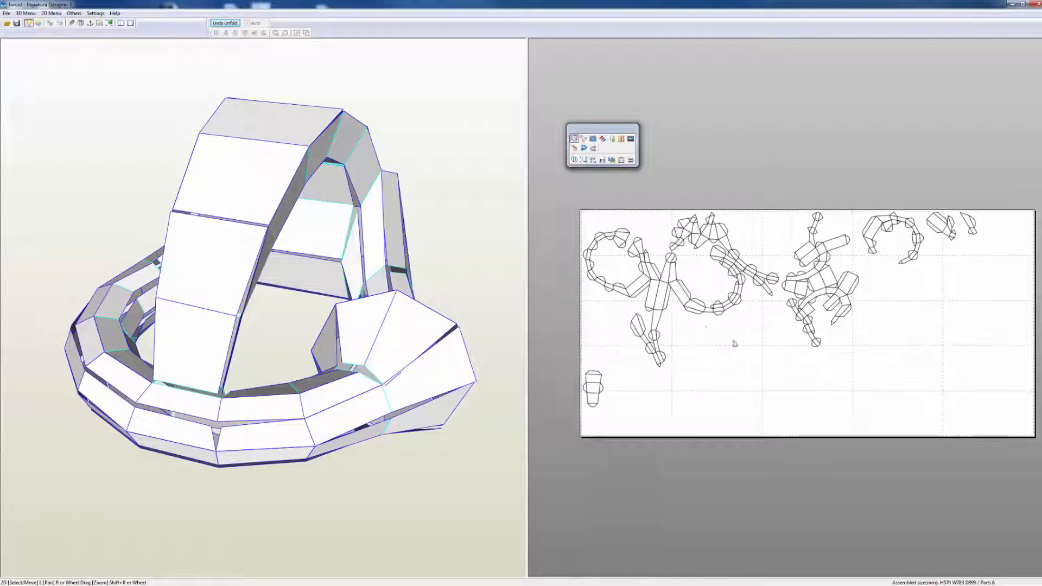
scroll(715, 287, up, 1)
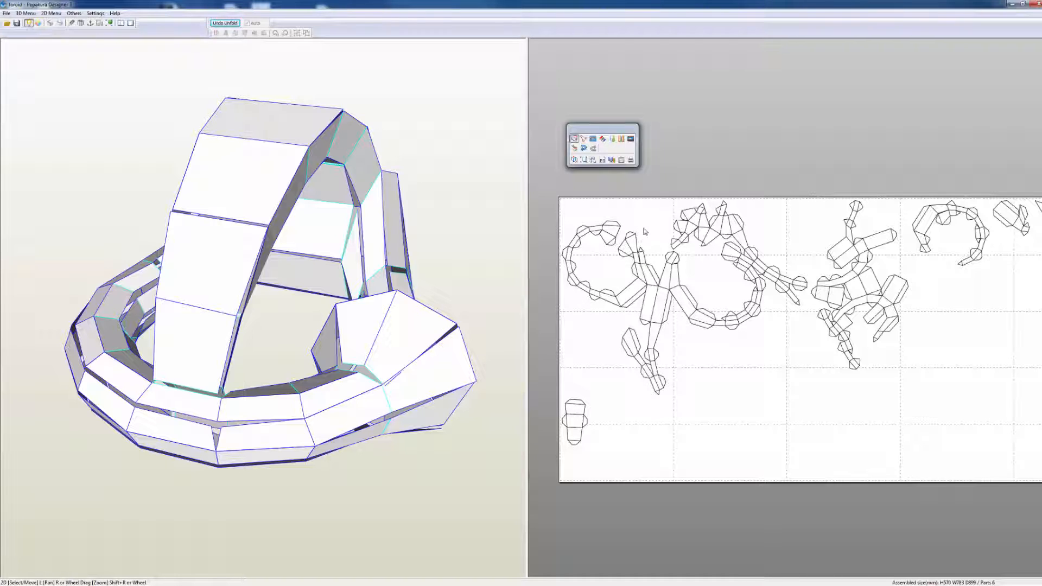
click(593, 139)
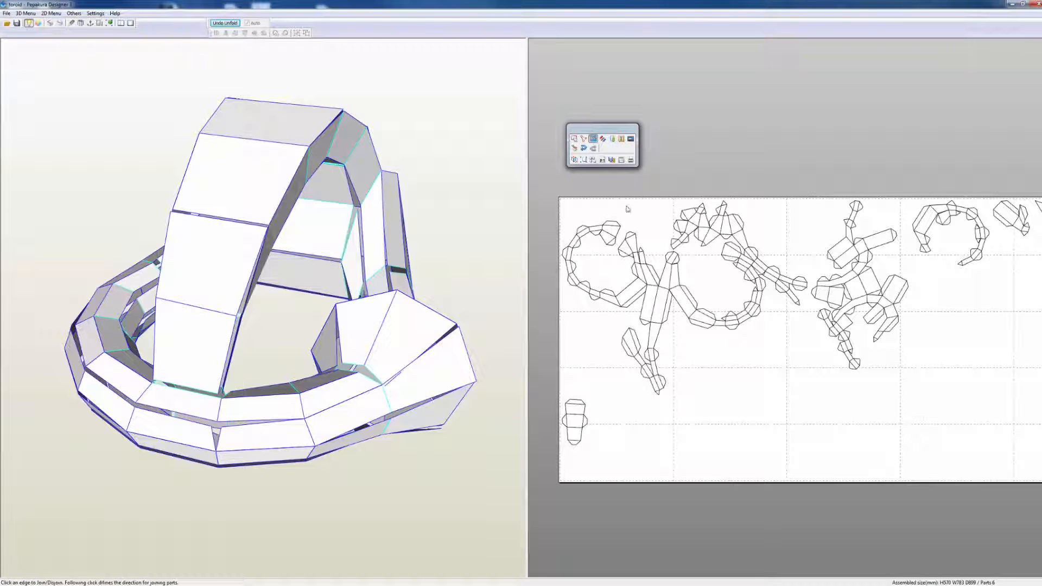
click(645, 280)
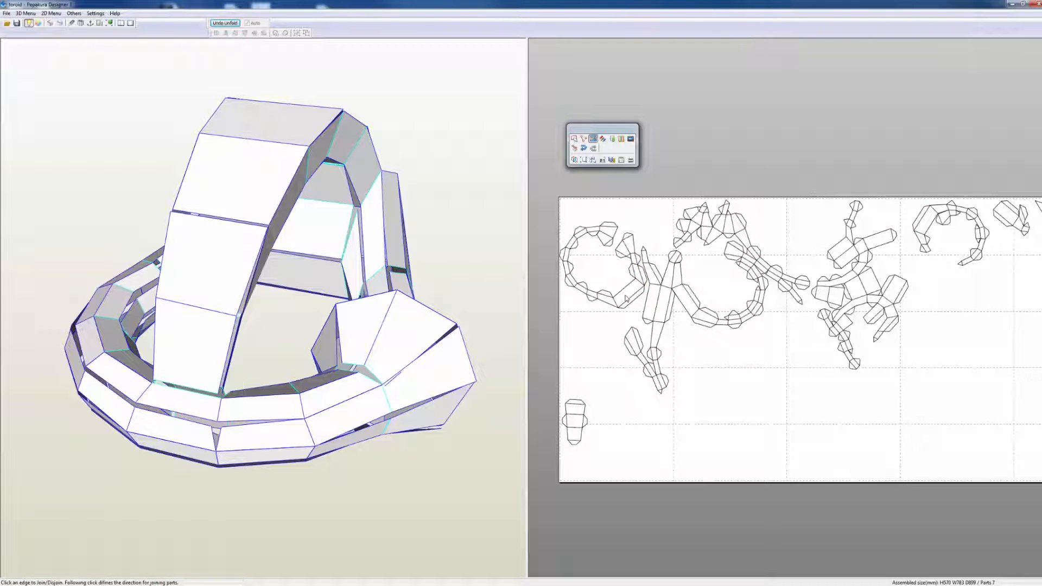
drag(623, 296, 631, 280)
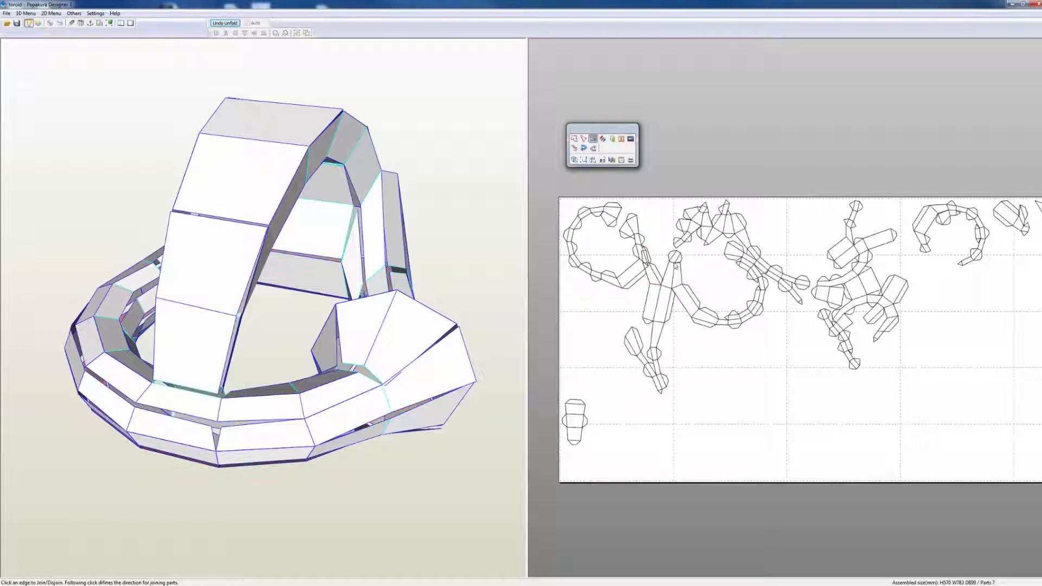
Step: Examine the unfolded pieces across the sheet, especially the overlapping strips beside the second large curved strip
scroll(755, 421, up, 2)
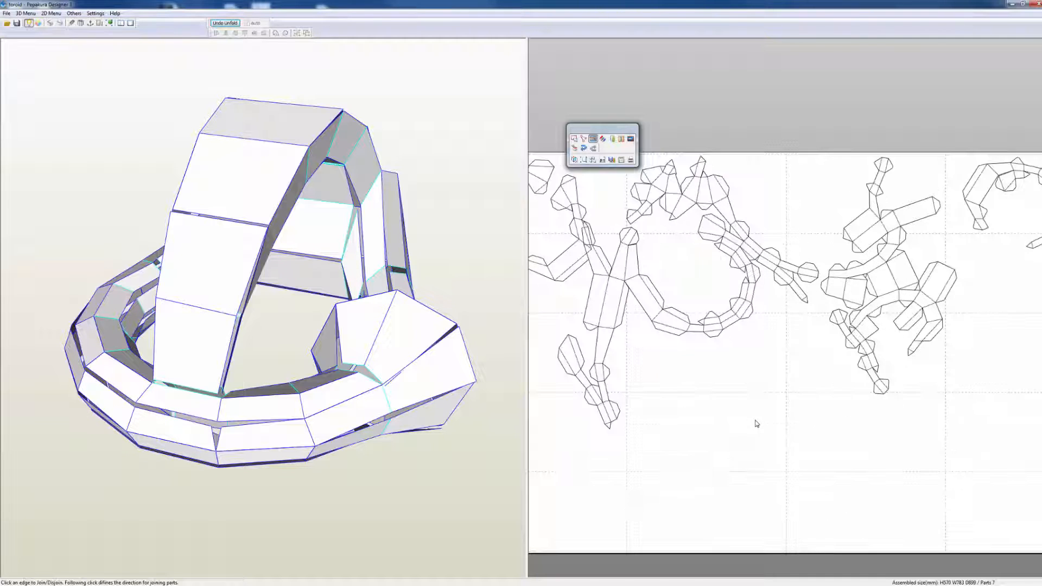
scroll(758, 414, down, 3)
middle_drag(763, 405, 776, 441)
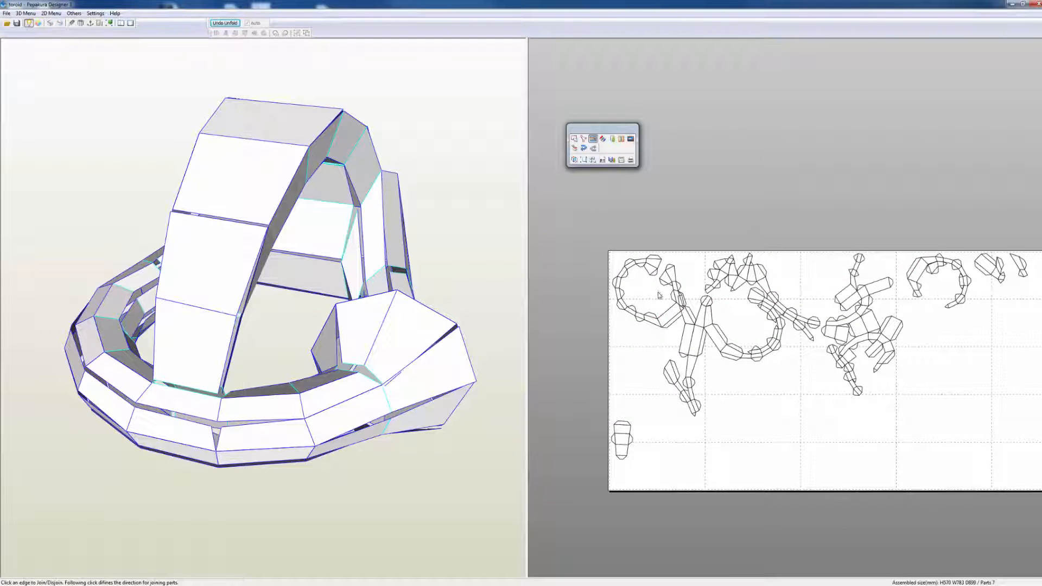
scroll(659, 297, down, 4)
scroll(703, 324, up, 5)
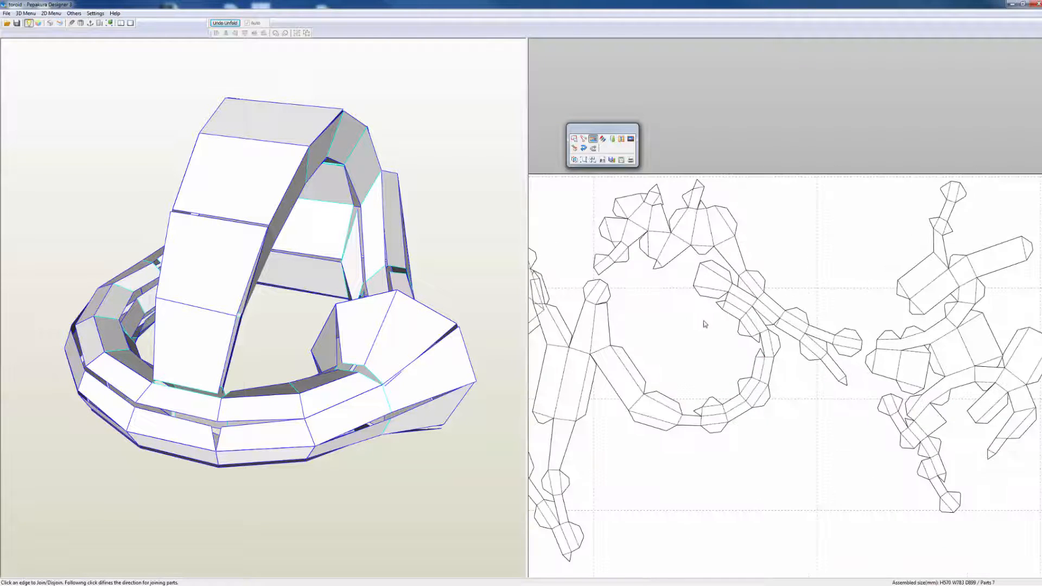
scroll(704, 323, up, 4)
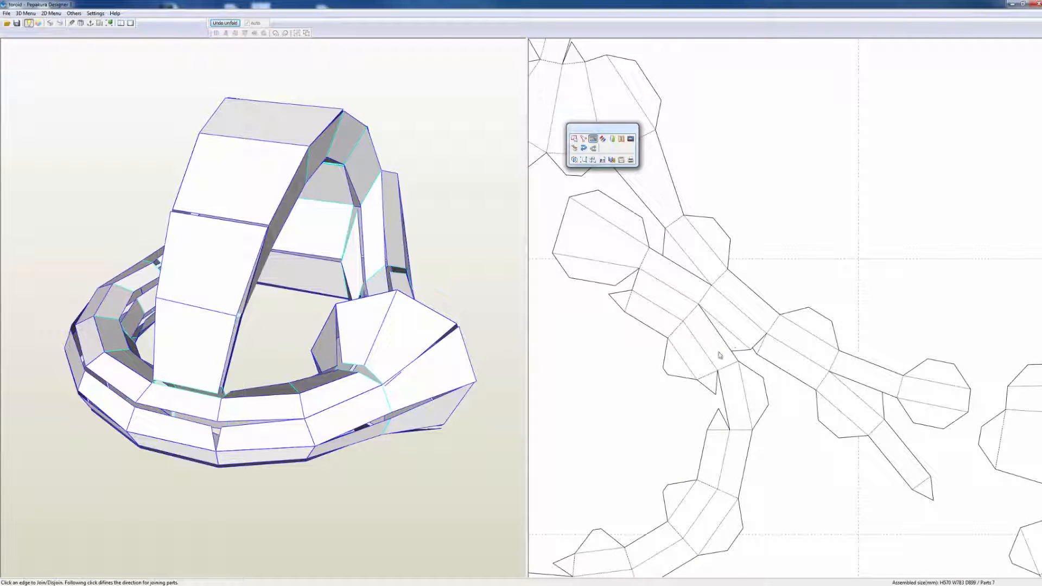
scroll(729, 348, down, 5)
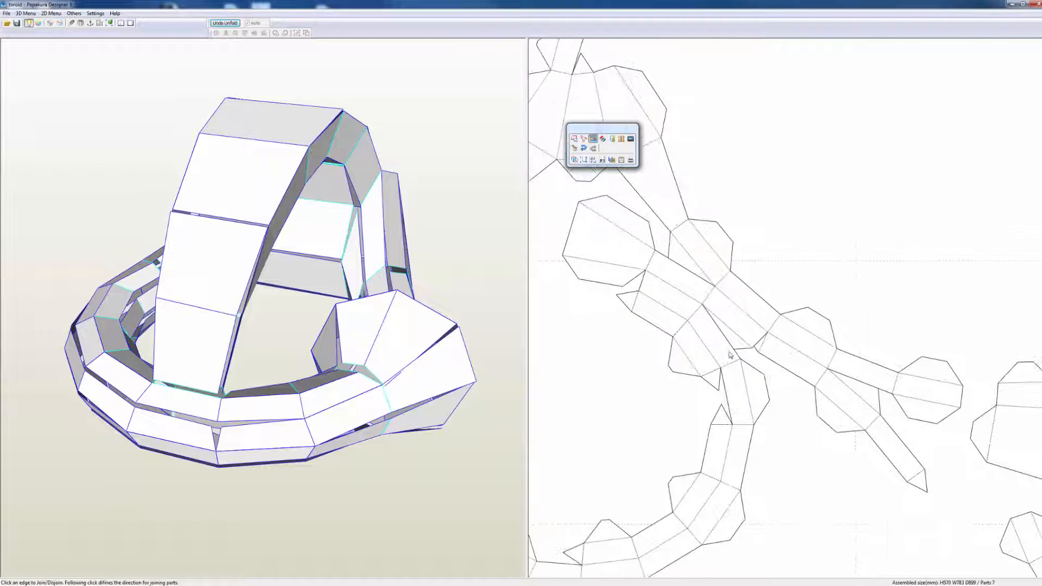
scroll(728, 356, down, 1)
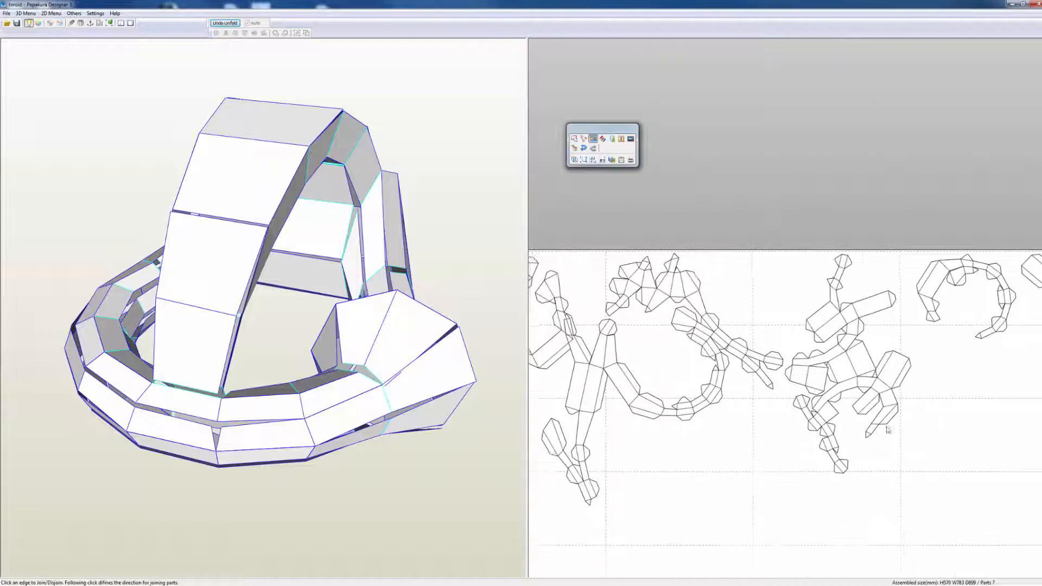
scroll(941, 404, down, 1)
scroll(847, 364, down, 2)
Step: Cut the curved strip away from the wide panels in the branching middle piece and join the loose end panels to the adjacent wide panel
scroll(855, 363, up, 5)
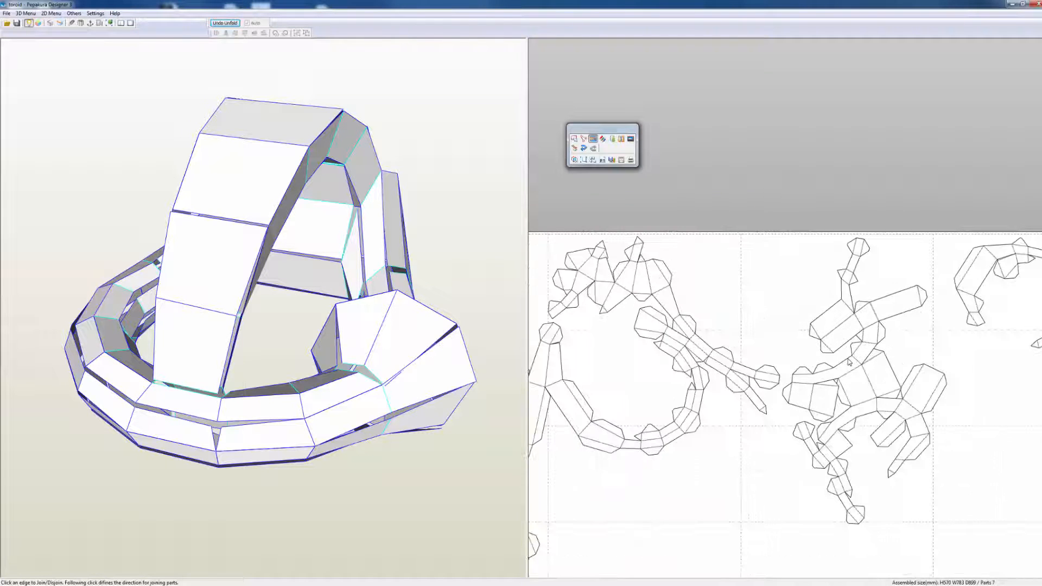
scroll(963, 354, up, 3)
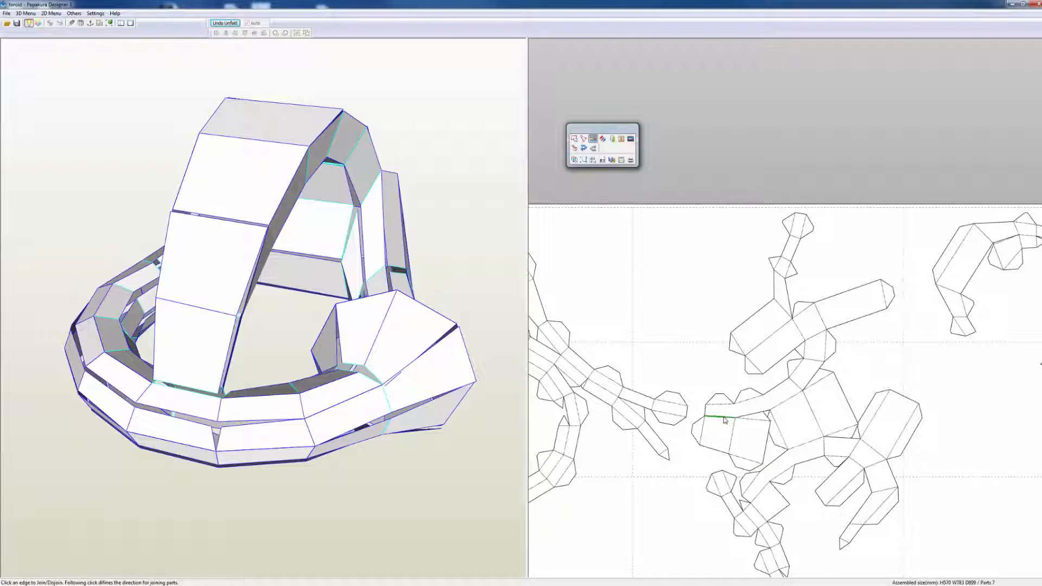
click(780, 407)
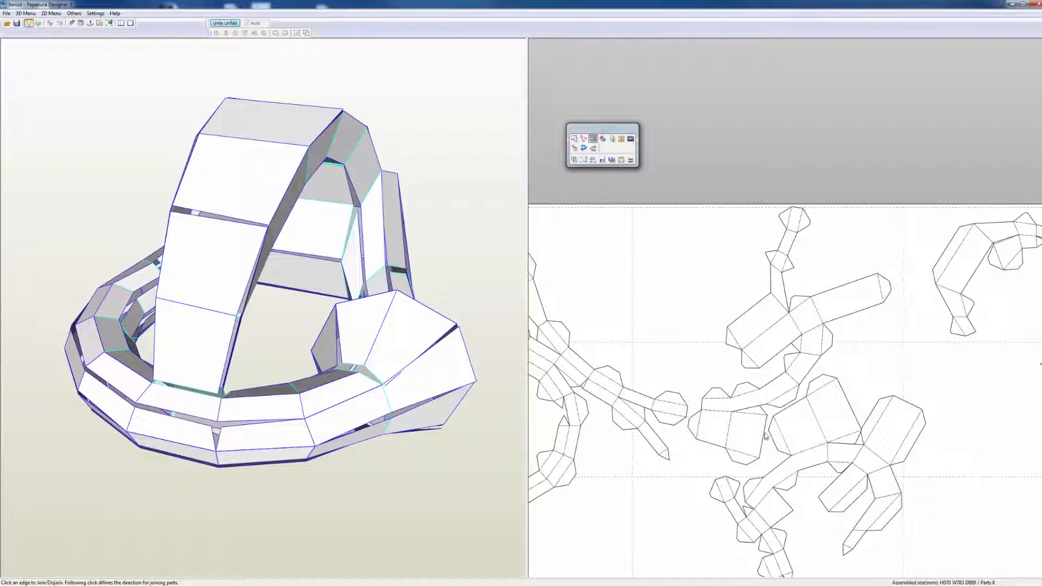
click(719, 412)
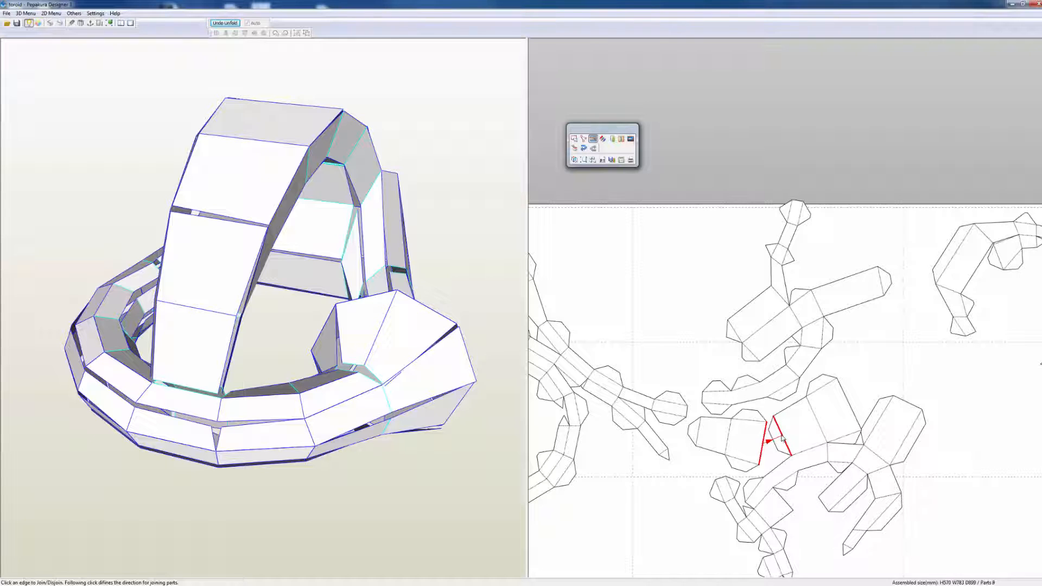
click(782, 439)
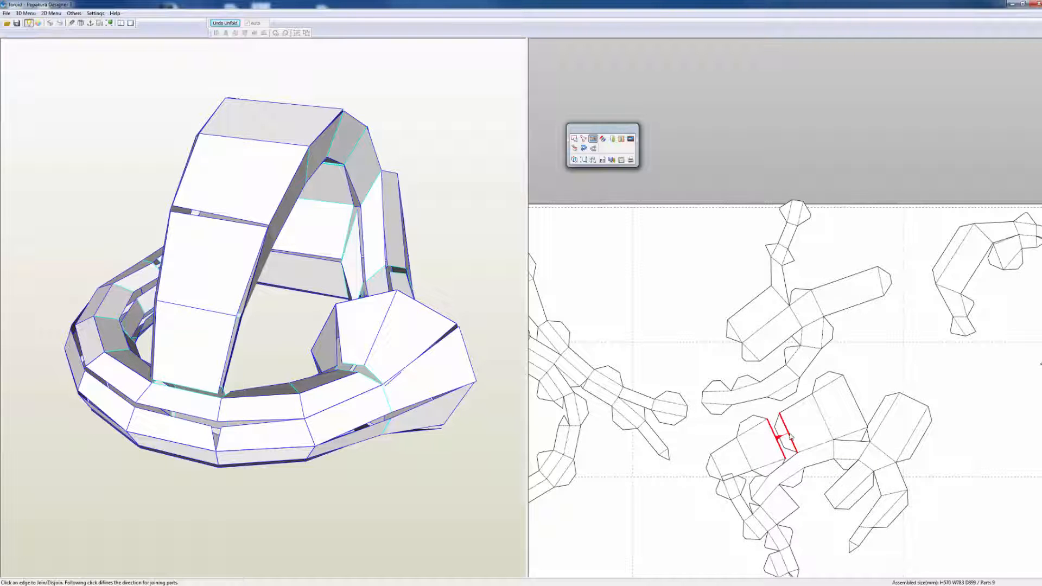
click(789, 437)
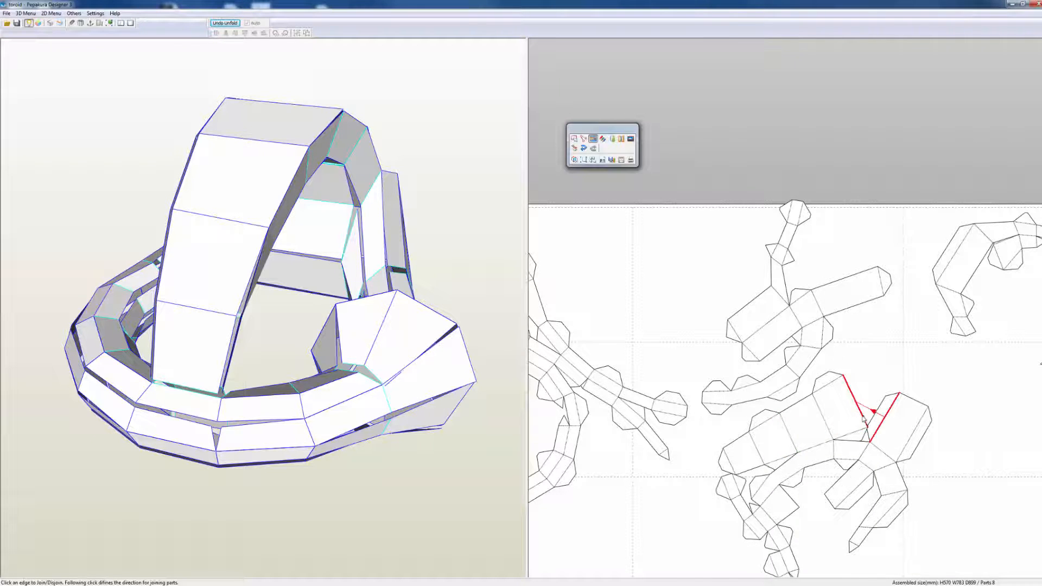
Step: Review the layout of all pattern pieces on the sheet, checking their shapes and overlaps
scroll(863, 418, down, 5)
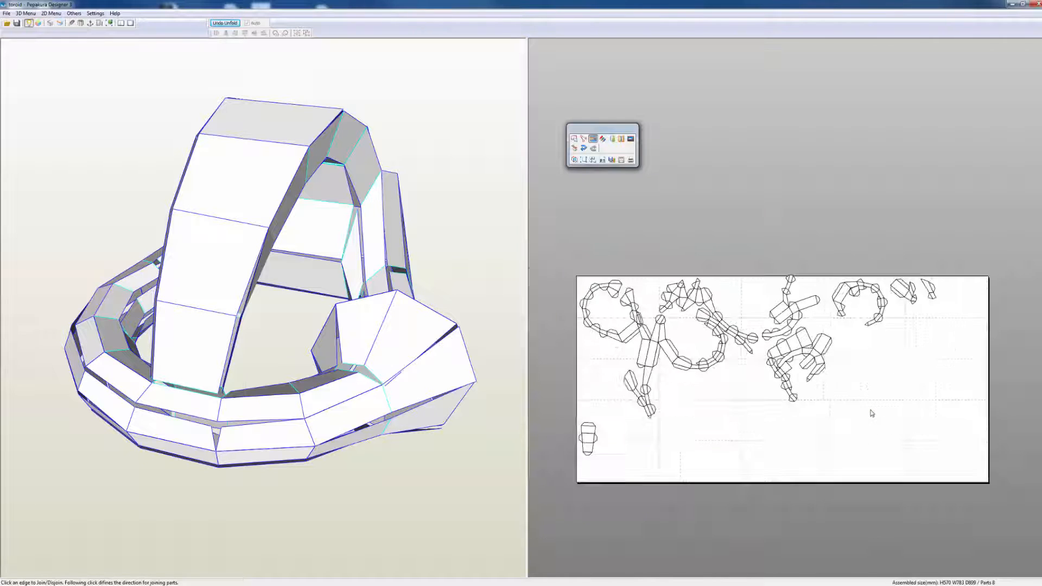
scroll(872, 414, down, 4)
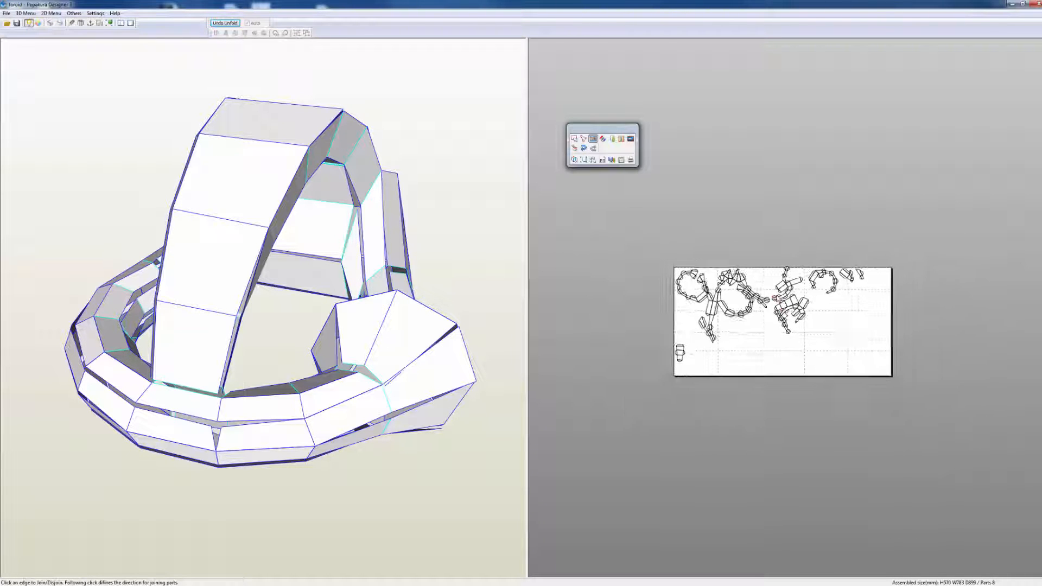
scroll(776, 299, up, 8)
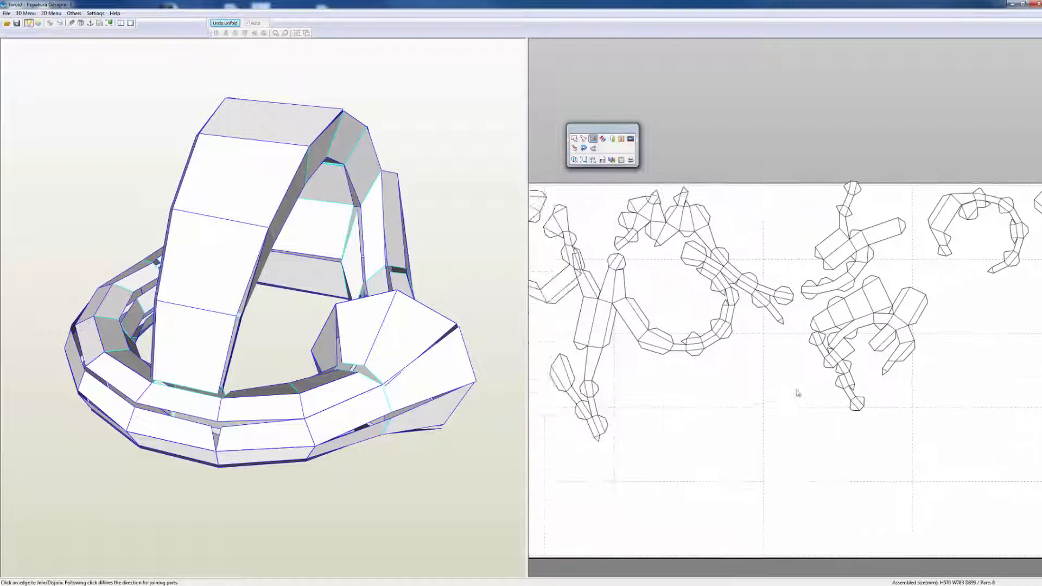
scroll(798, 393, down, 1)
scroll(784, 400, up, 3)
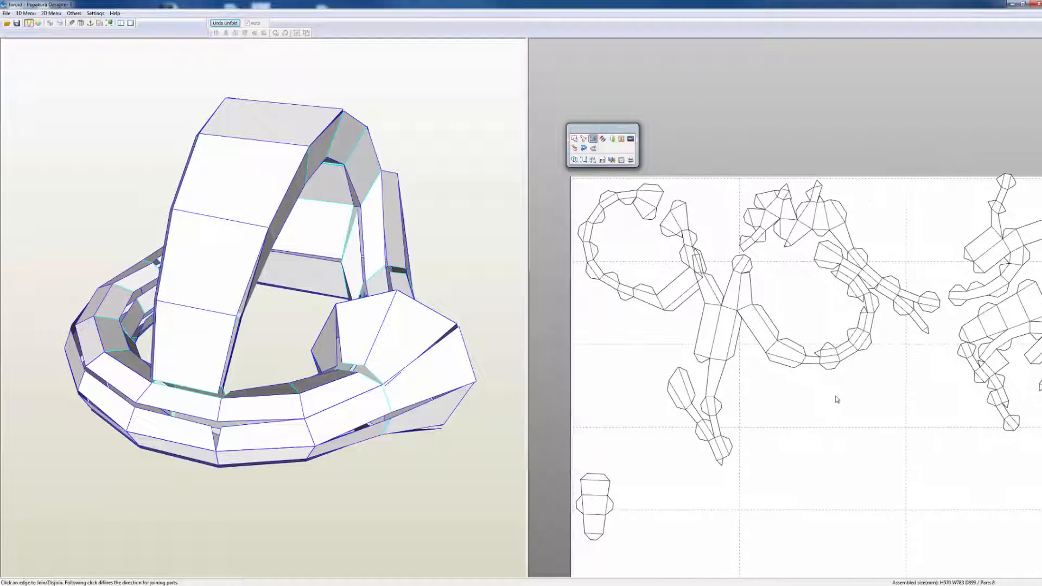
middle_drag(836, 397, 825, 397)
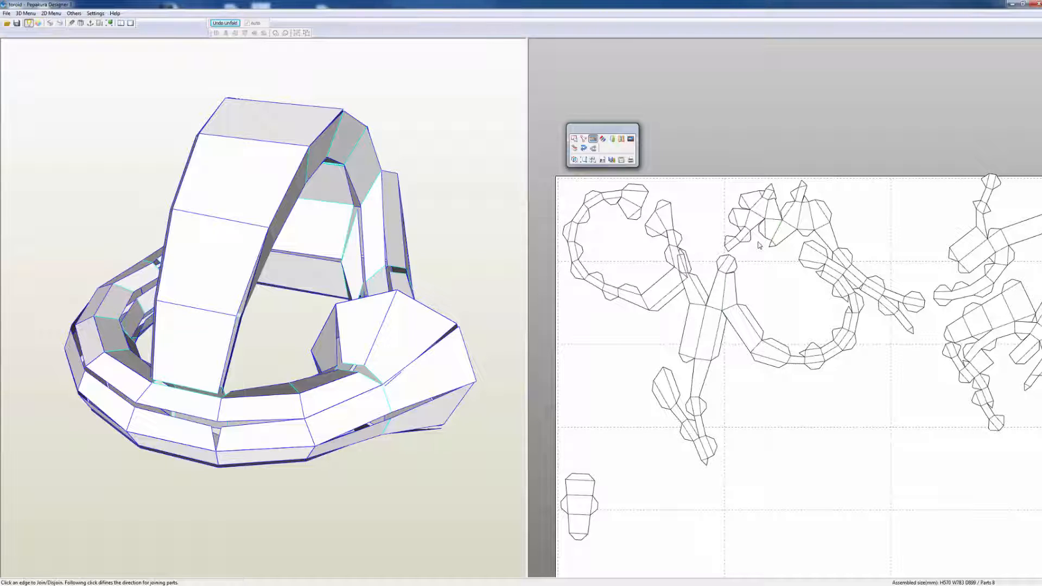
scroll(759, 246, down, 4)
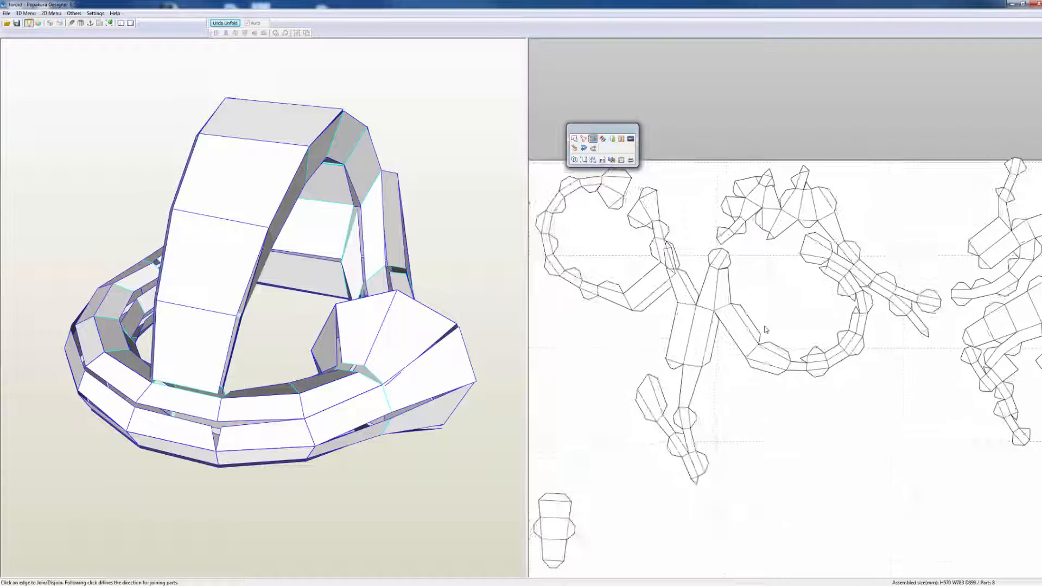
right_drag(922, 416, 814, 397)
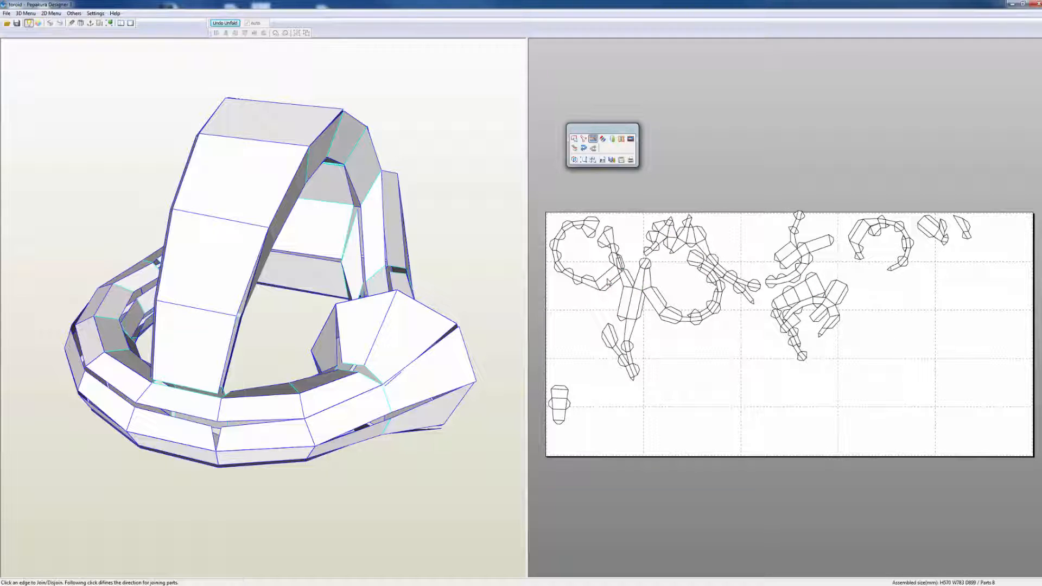
drag(609, 282, 604, 302)
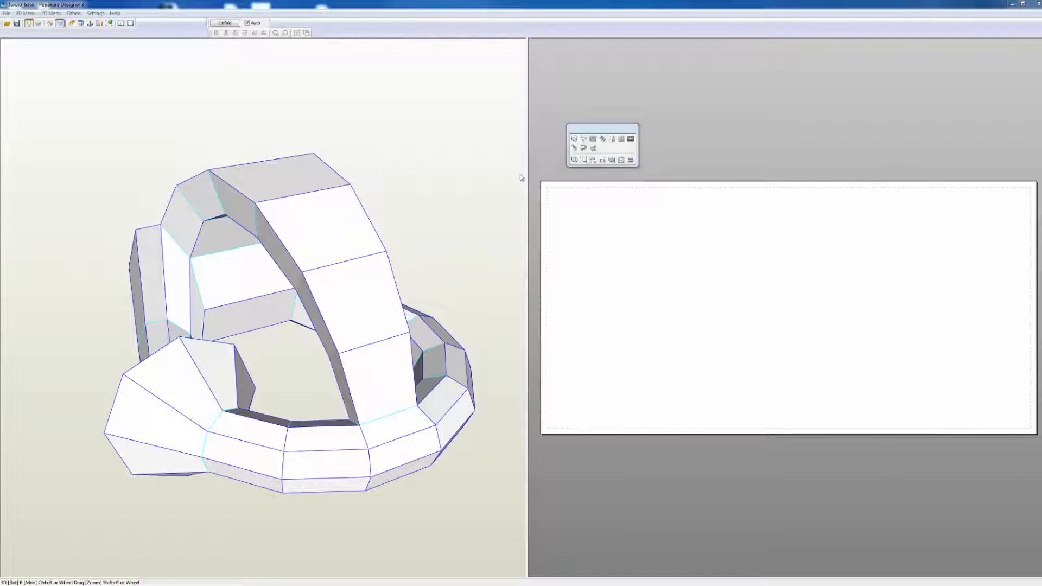
Step: Examine the toroid model's arch, ring and rear block from several angles to find suitable places for cut lines
drag(458, 226, 425, 252)
mouse_move(448, 428)
mouse_down()
mouse_move(441, 460)
mouse_move(430, 401)
mouse_move(450, 410)
mouse_up()
scroll(348, 358, up, 3)
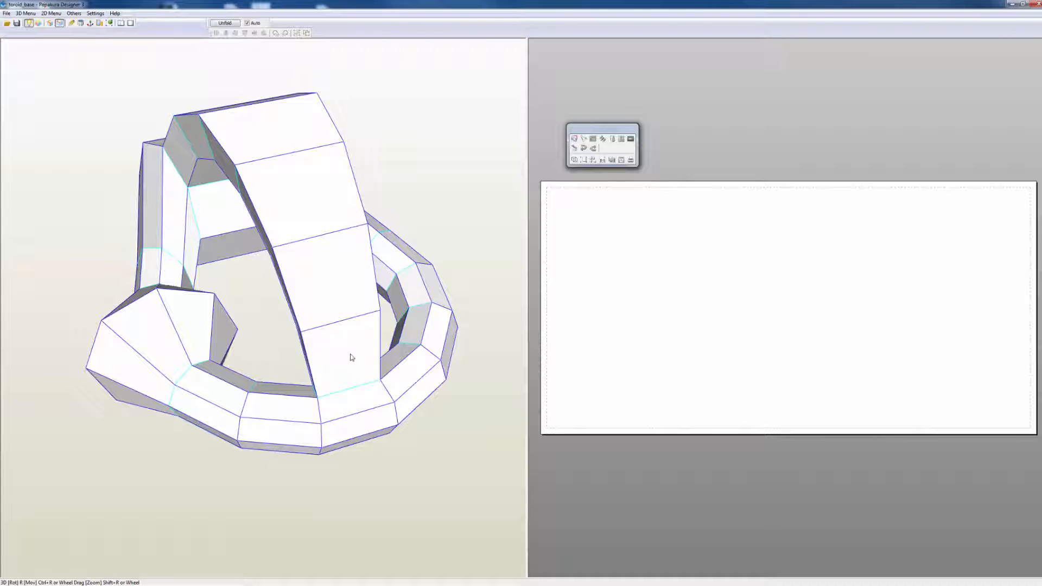
drag(398, 454, 372, 423)
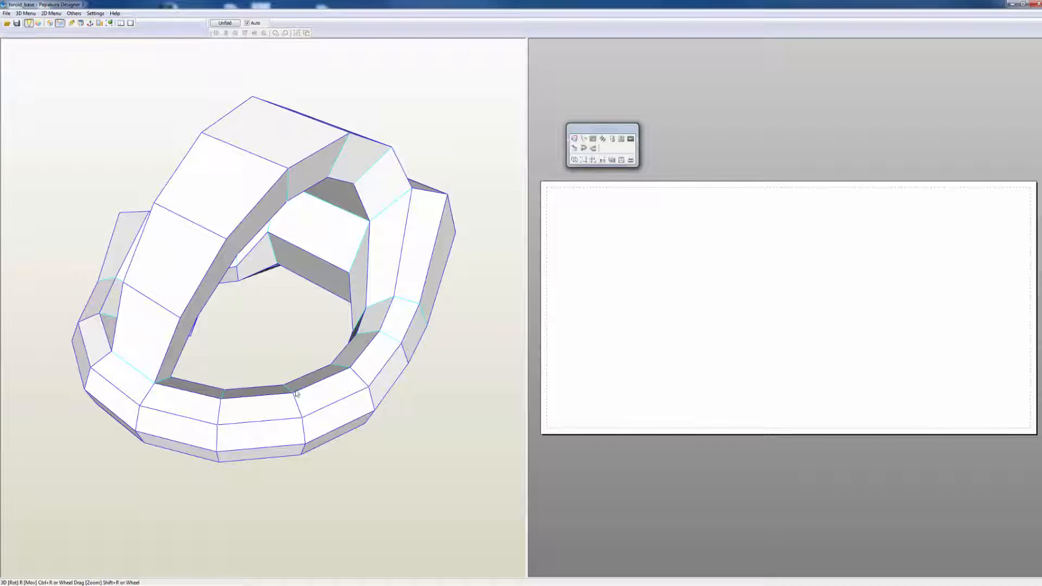
right_drag(263, 342, 303, 339)
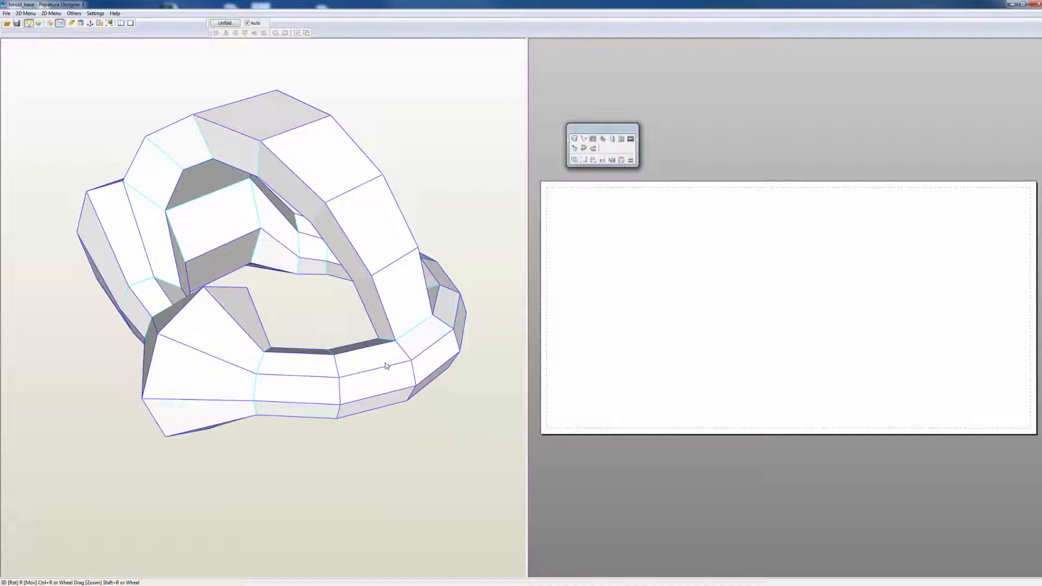
right_drag(410, 395, 346, 383)
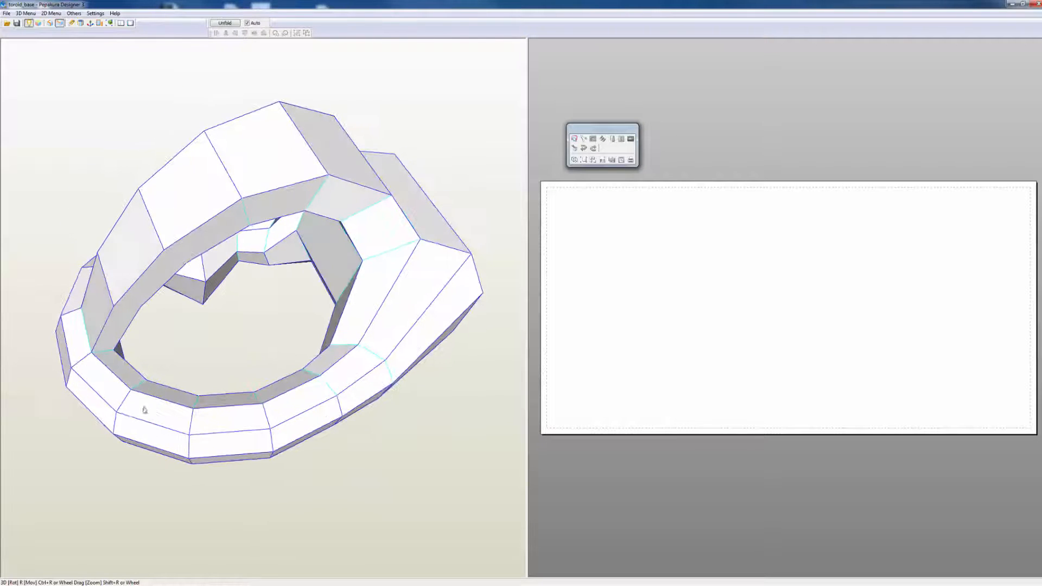
right_drag(152, 357, 179, 296)
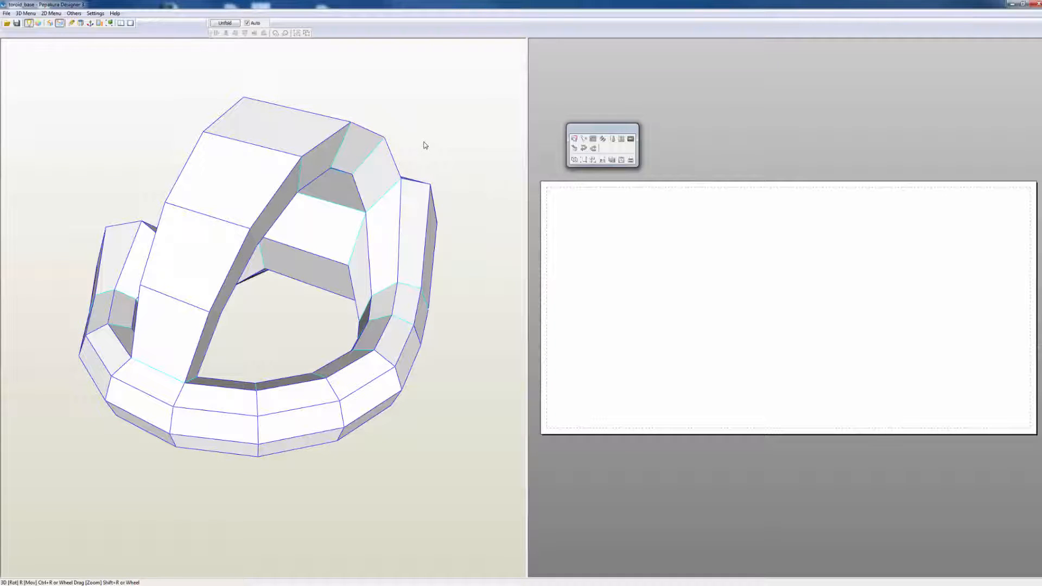
right_drag(586, 208, 582, 204)
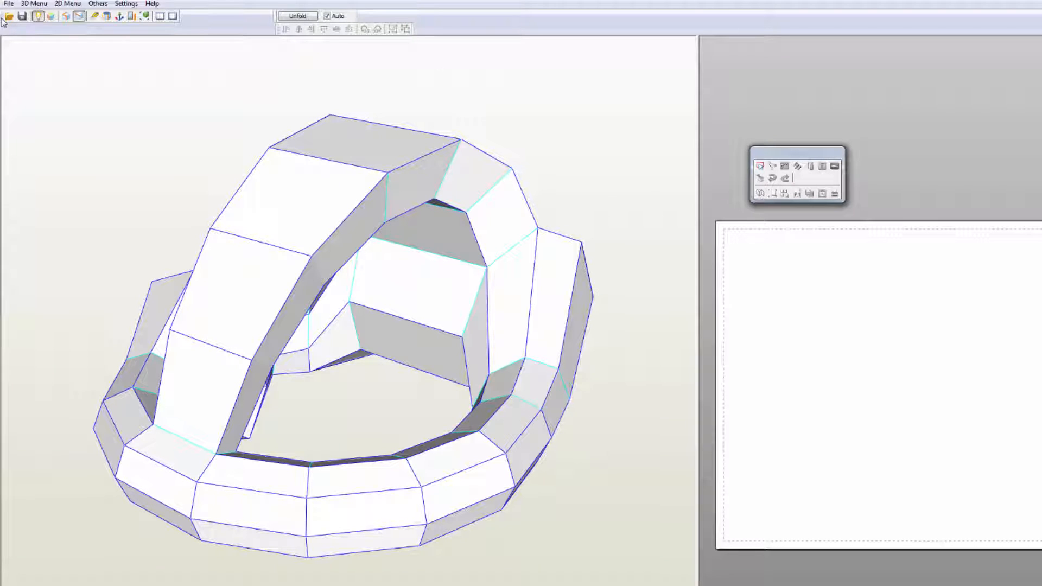
Step: Float the main toolbar over the empty part of the 3D view and set edge picking to the shortest path between two points
drag(144, 137, 144, 135)
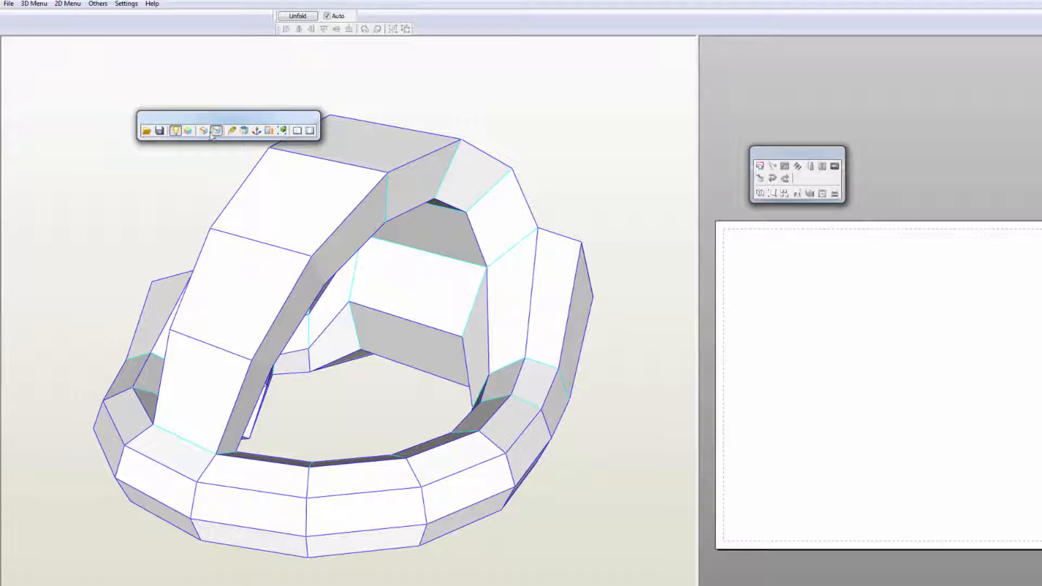
drag(206, 120, 114, 137)
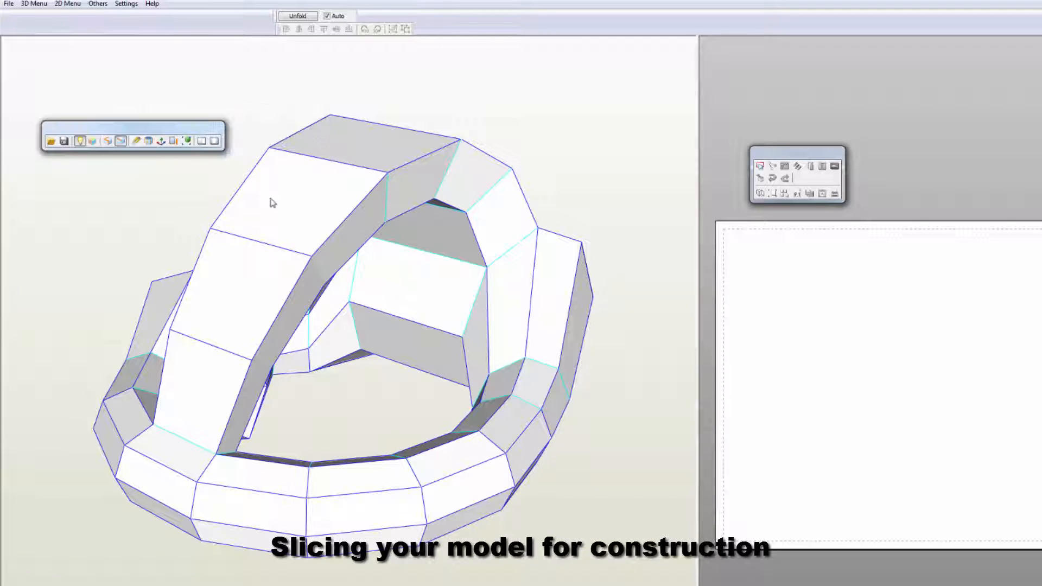
click(122, 142)
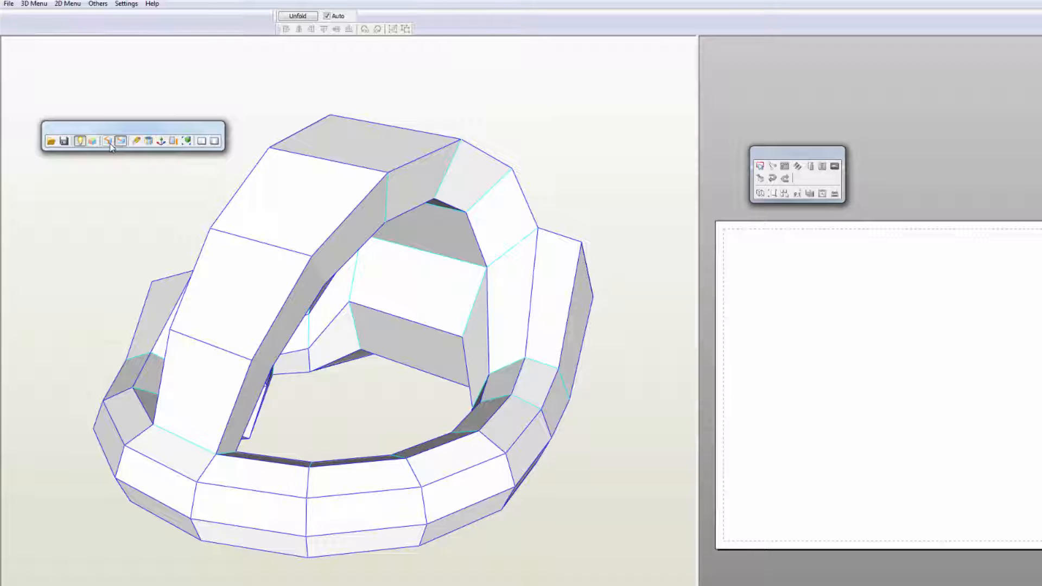
click(111, 144)
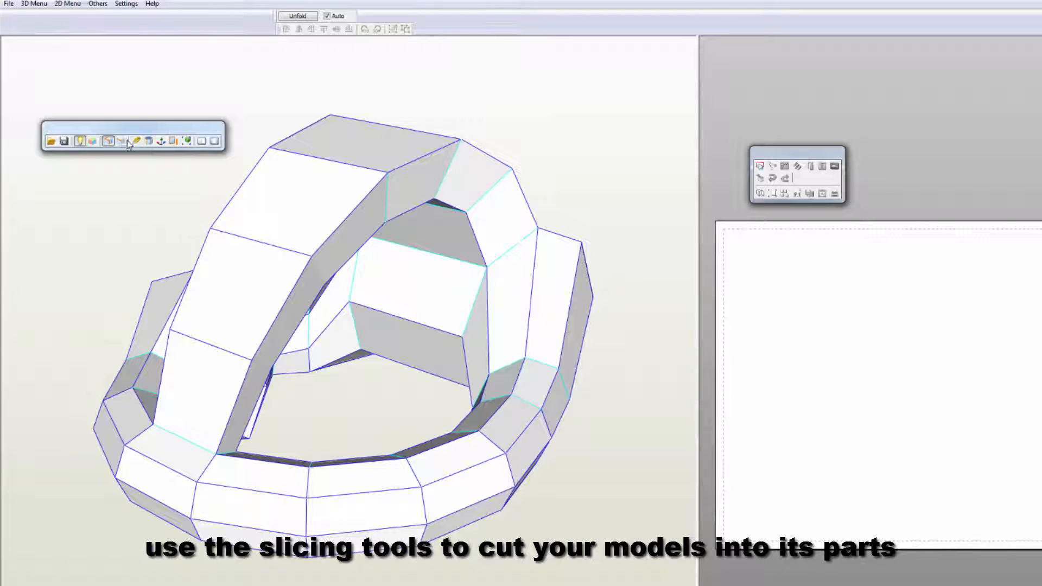
Step: Review the Edge Selecting options for picking a single edge or the shortest path between two points
click(35, 3)
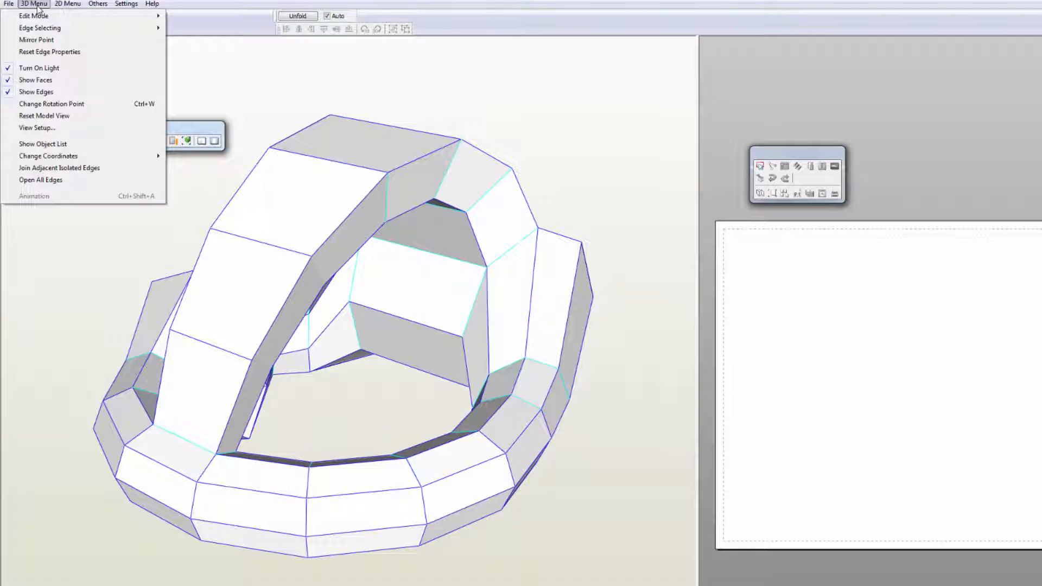
mouse_move(64, 6)
mouse_move(40, 30)
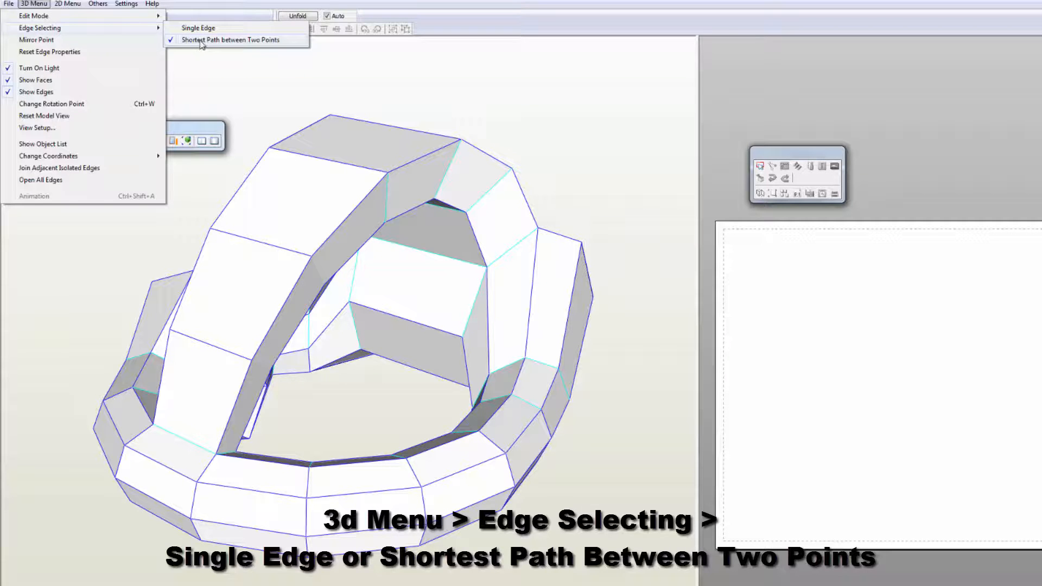
click(389, 89)
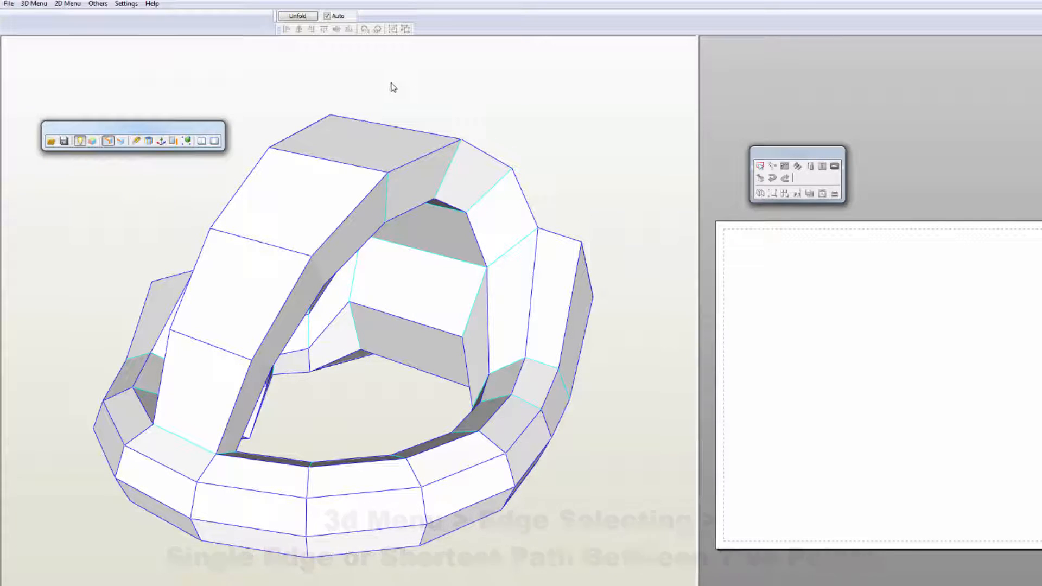
Step: Start specifying open edges with single-edge picking and mark edges from the arch's base down one side of the rear block
click(136, 141)
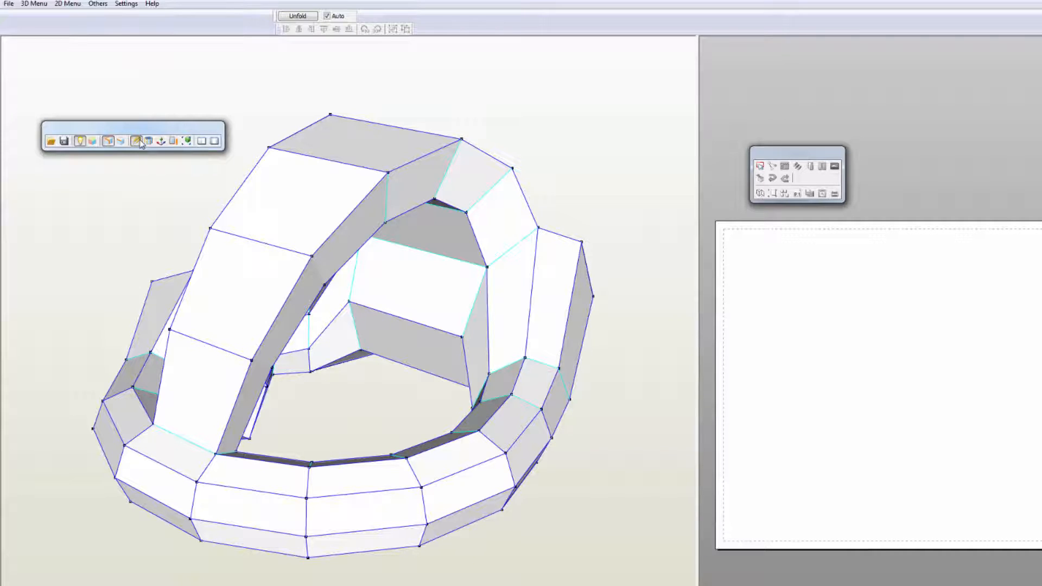
click(120, 141)
click(508, 255)
click(480, 292)
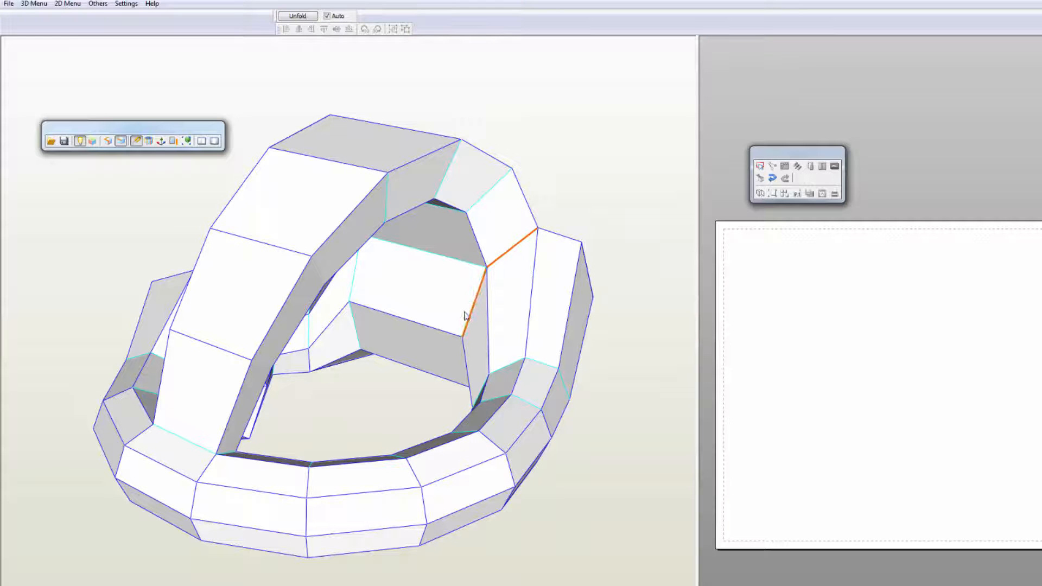
drag(597, 323, 530, 316)
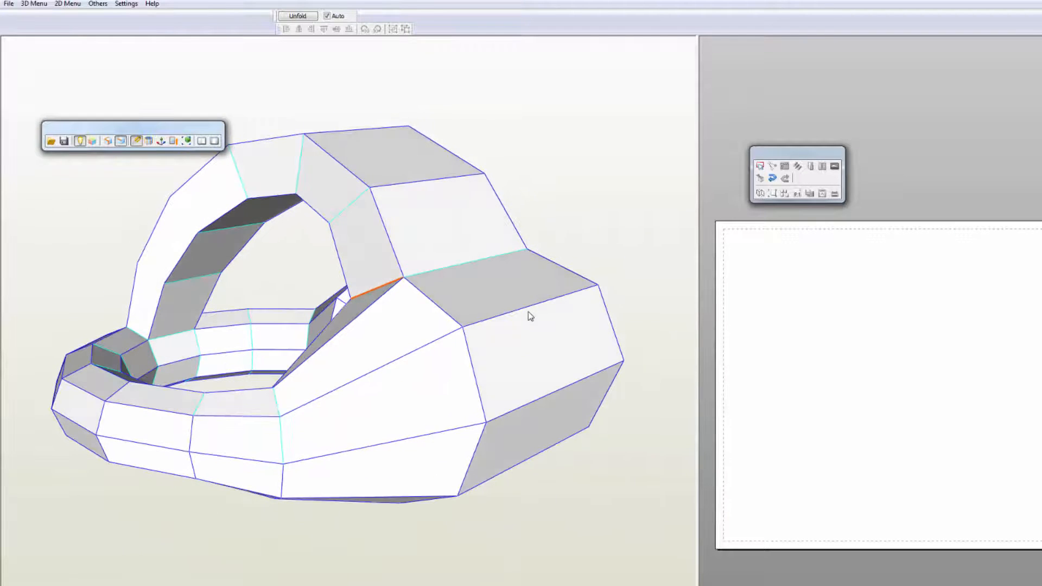
click(437, 306)
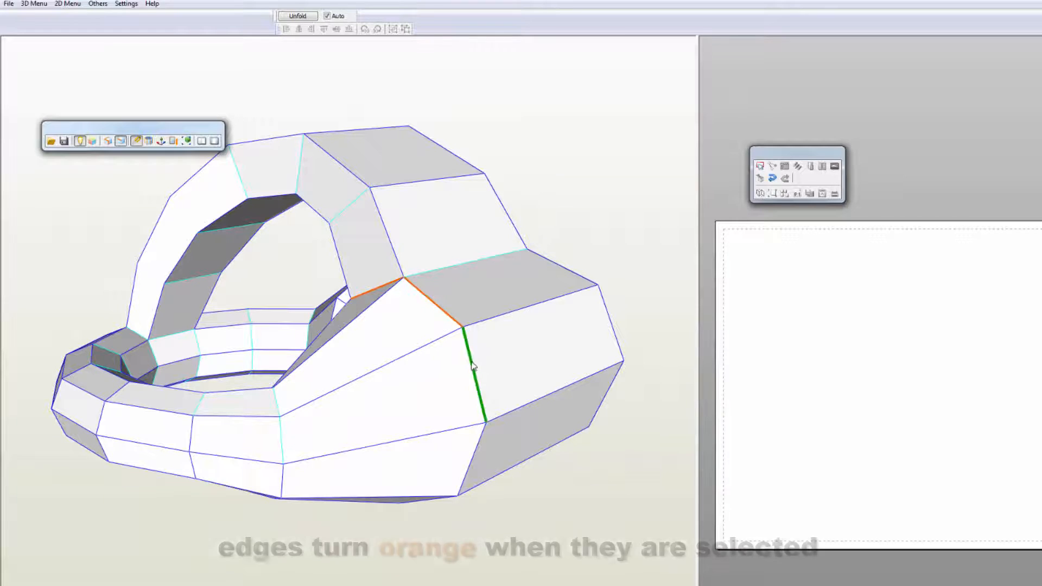
click(481, 393)
Step: Mark the remaining open edges around both sides of the rear block and along its seam with the arch
drag(488, 494, 511, 447)
click(526, 257)
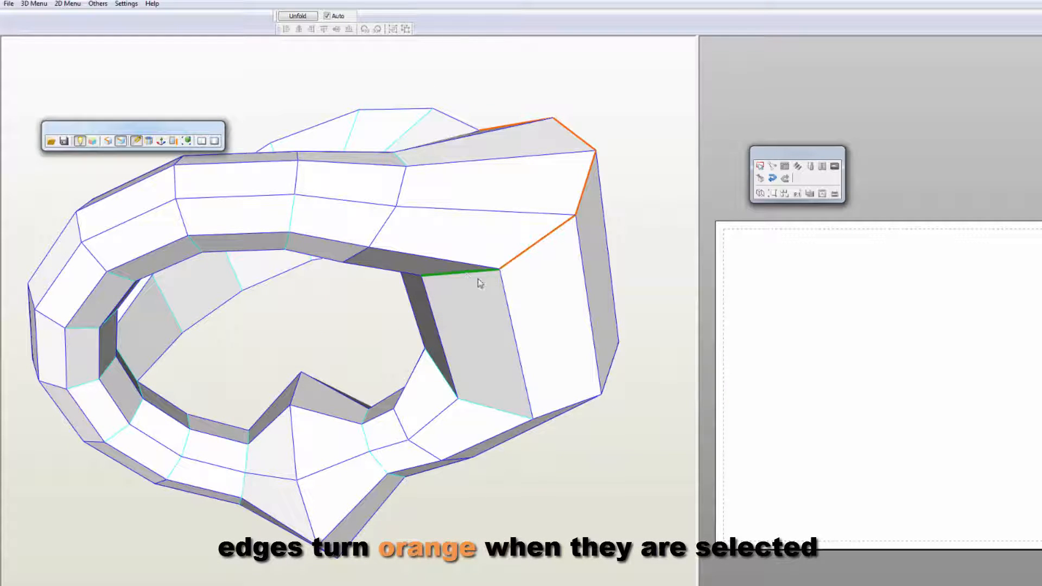
drag(434, 283, 212, 266)
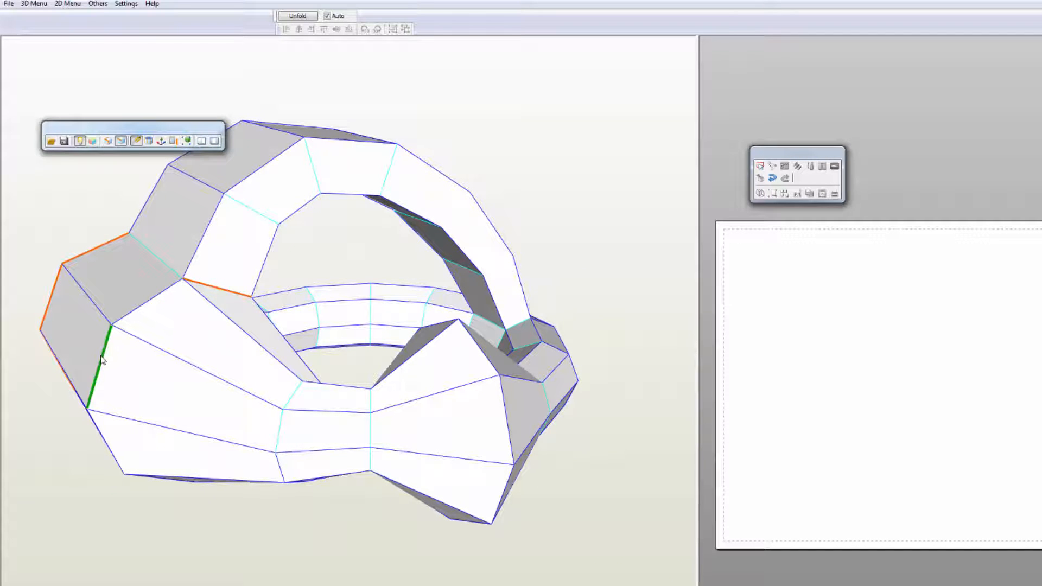
drag(102, 359, 182, 392)
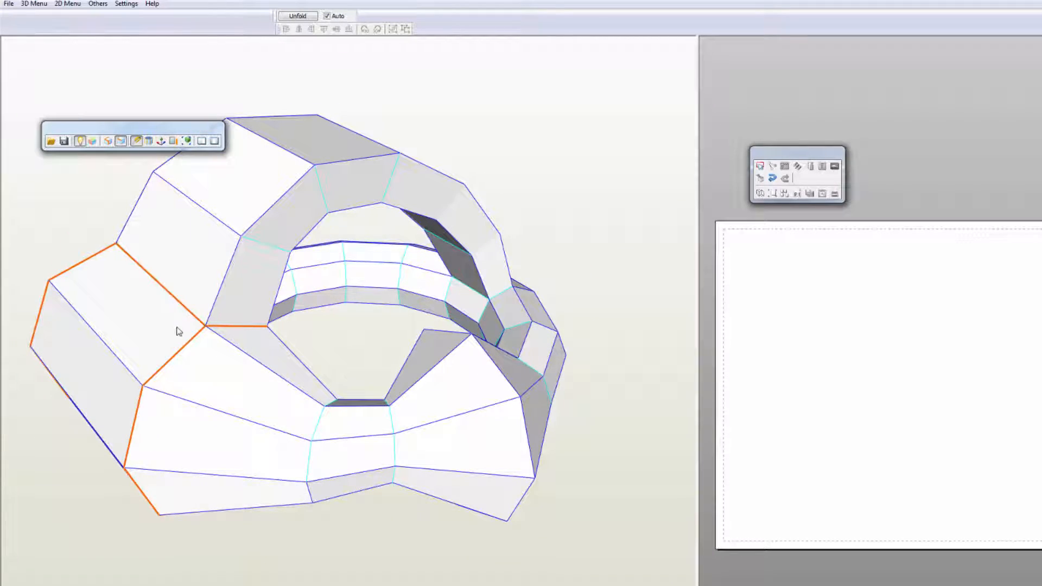
drag(179, 331, 329, 321)
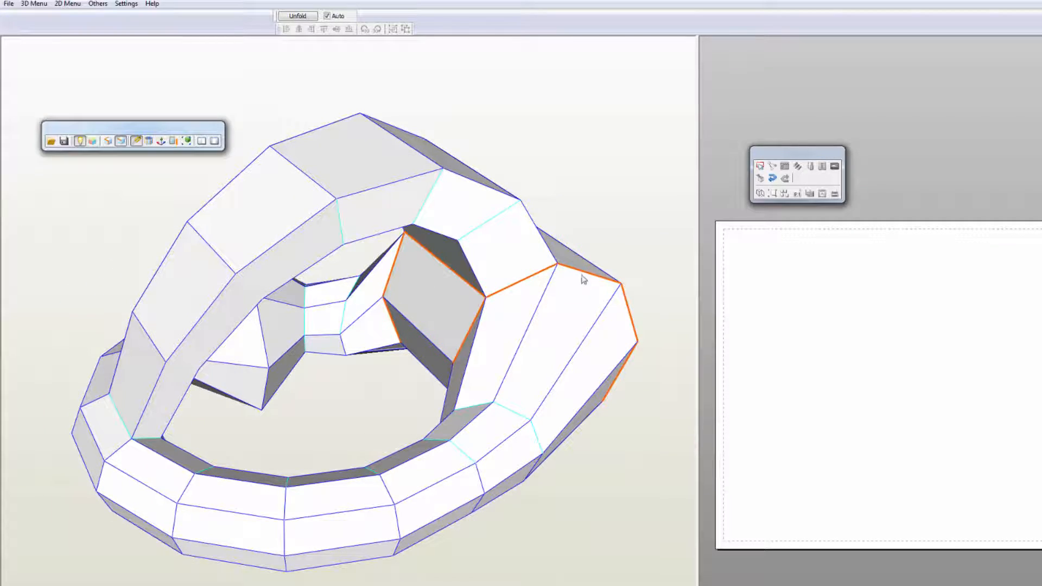
Step: Mark the open edges on both sides of the front ring segment beneath the arch and along its joint with the arch
drag(582, 279, 384, 303)
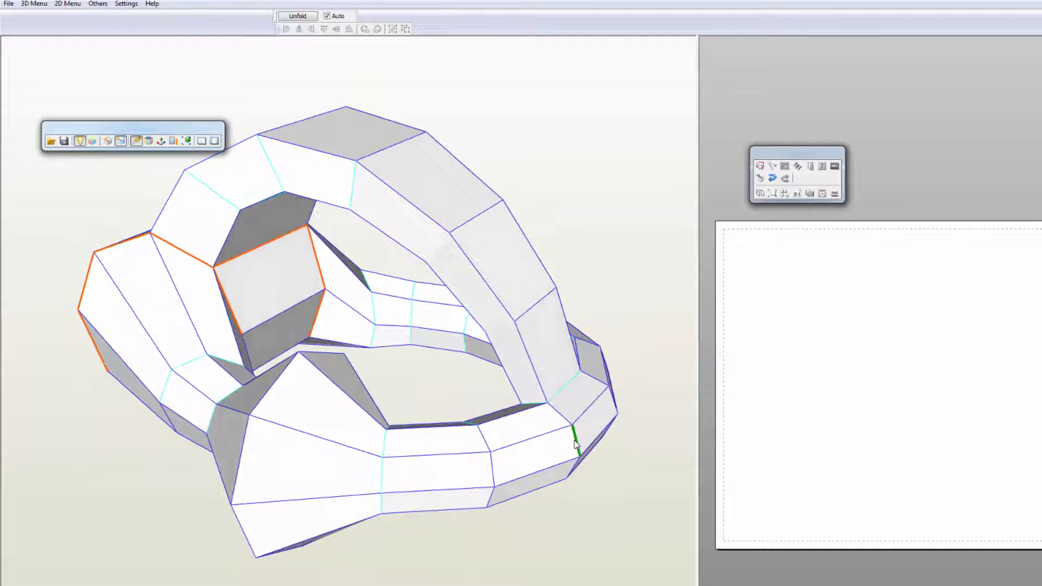
drag(599, 445, 530, 432)
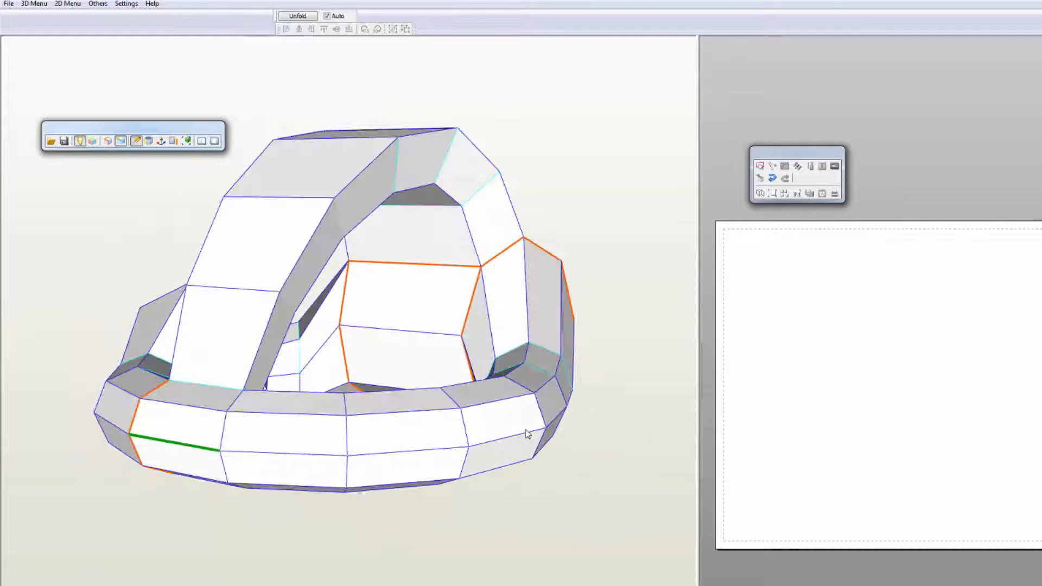
click(224, 434)
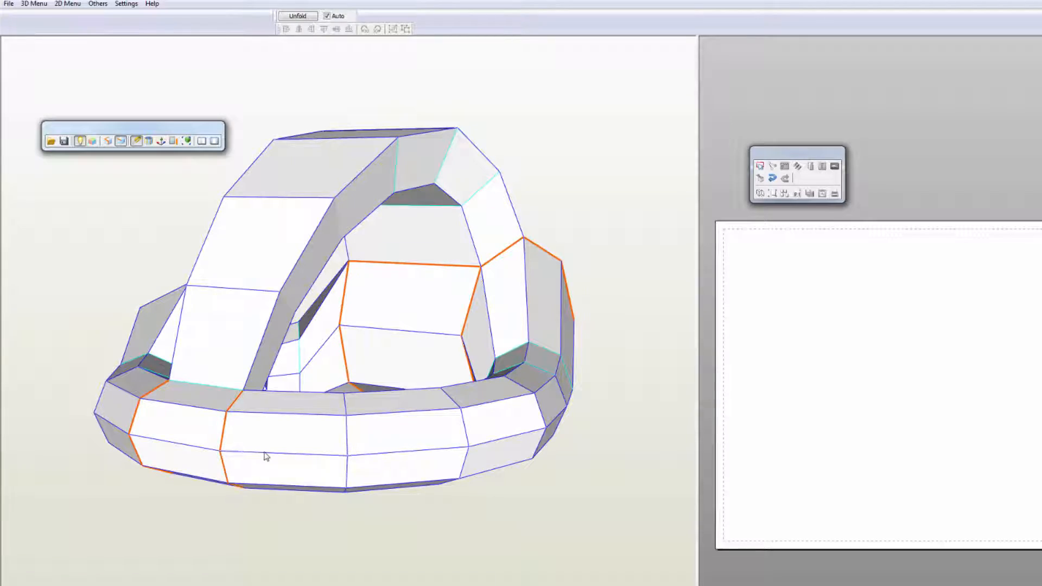
drag(266, 456, 208, 466)
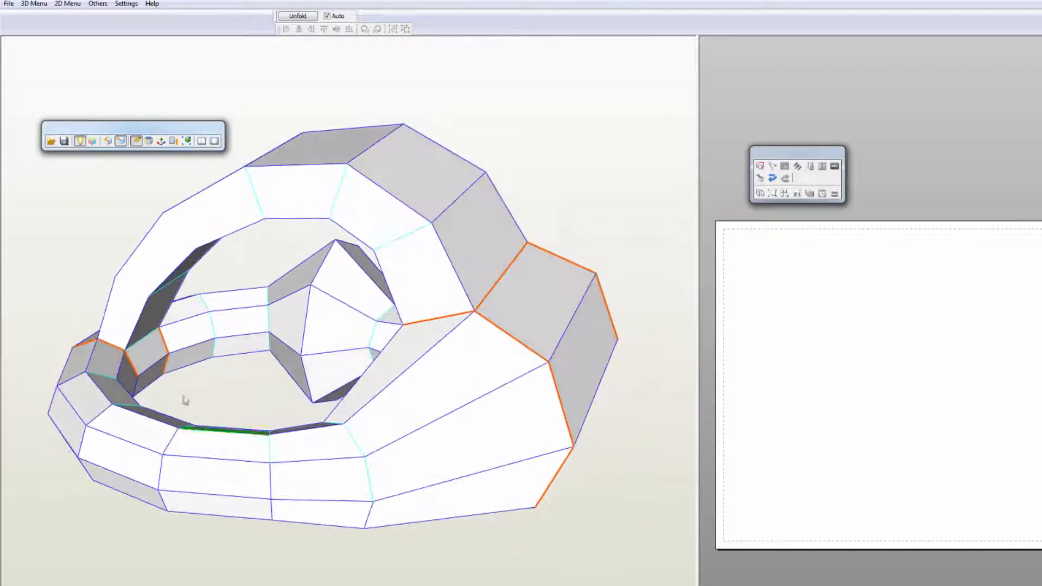
click(149, 334)
right_drag(138, 359, 198, 364)
click(209, 447)
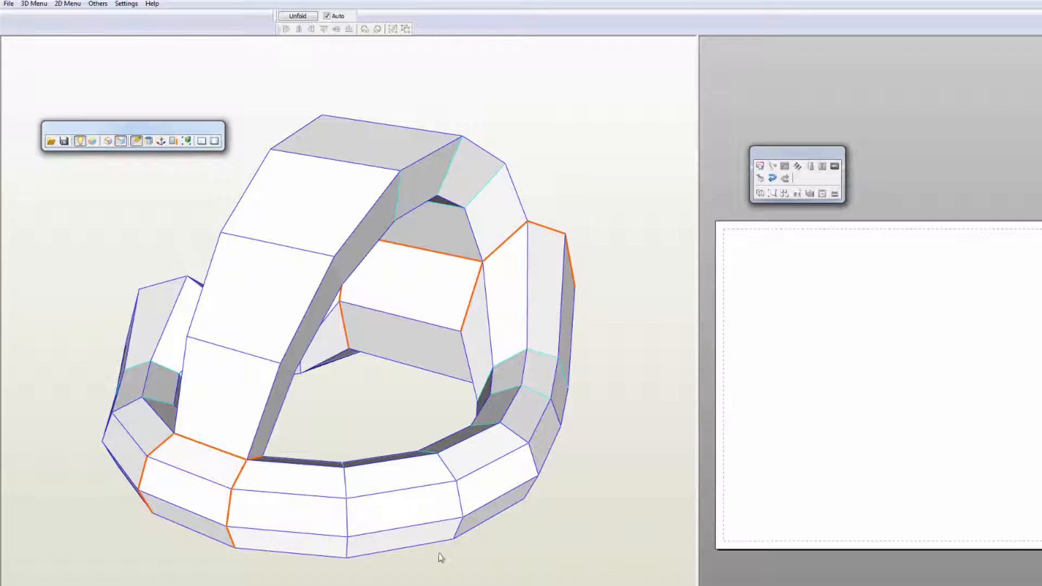
mouse_move(438, 553)
right_down()
mouse_move(419, 567)
mouse_move(448, 565)
right_up()
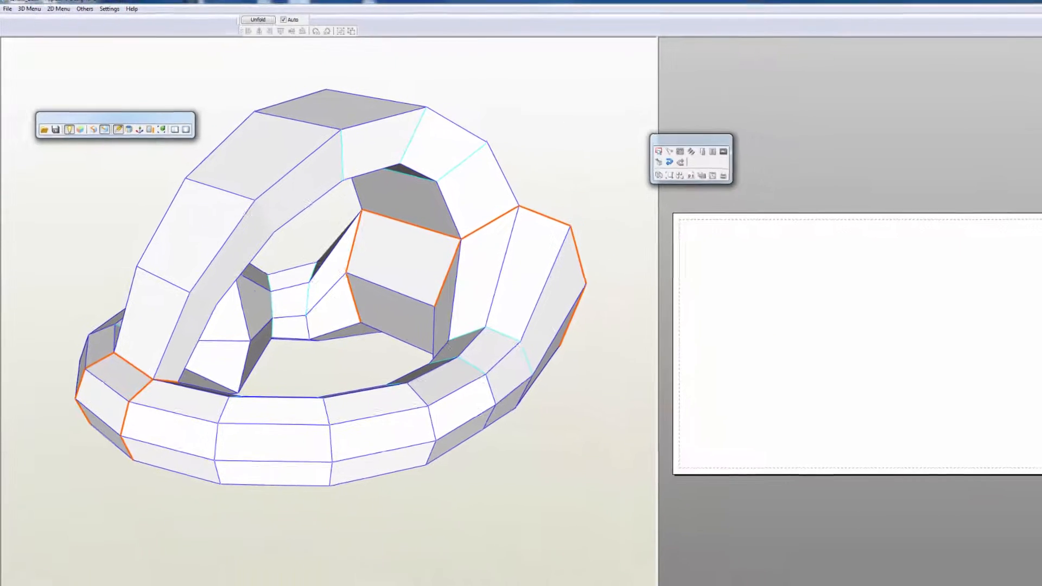
Step: Enlarge the 3D view to fill the window and move the 2D toolbar clear of the model
drag(1026, 413, 1027, 413)
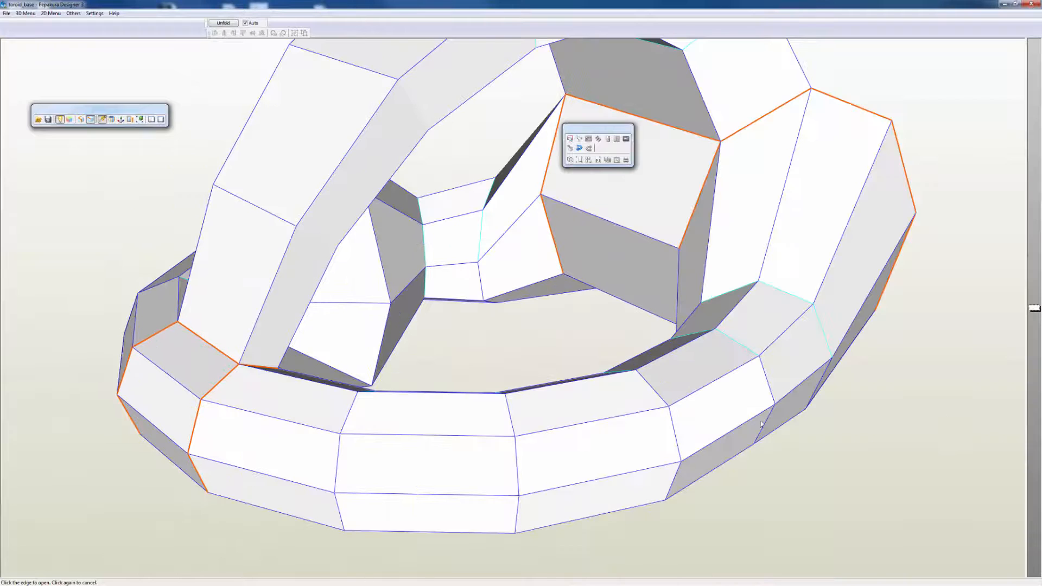
scroll(625, 412, down, 5)
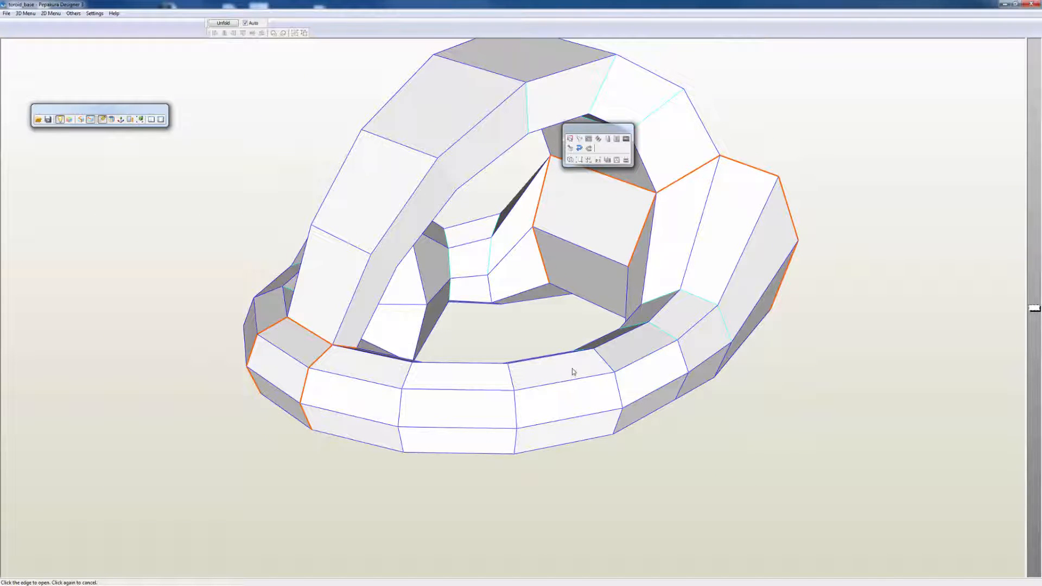
drag(575, 367, 584, 200)
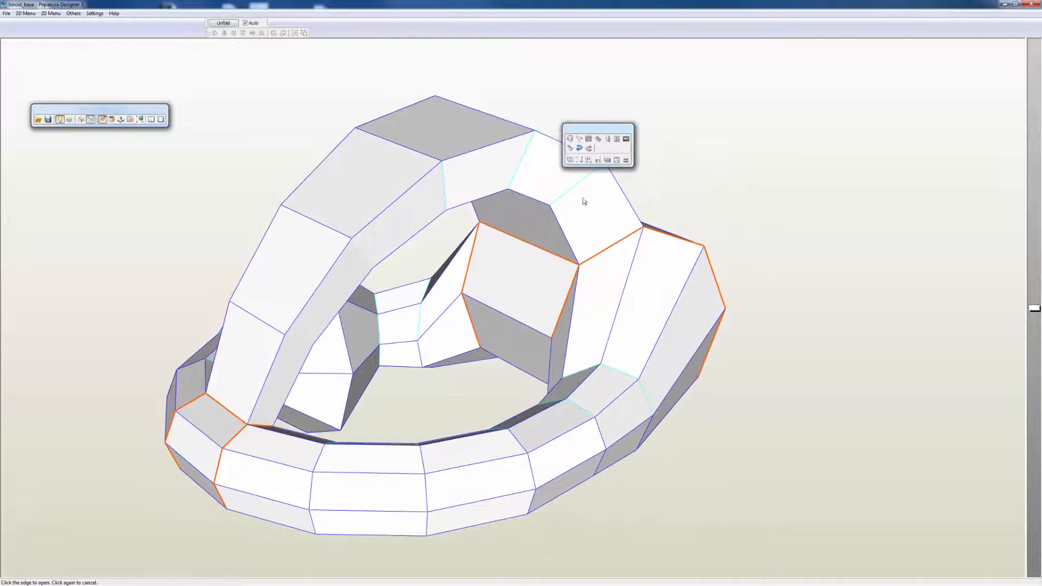
drag(597, 127, 665, 107)
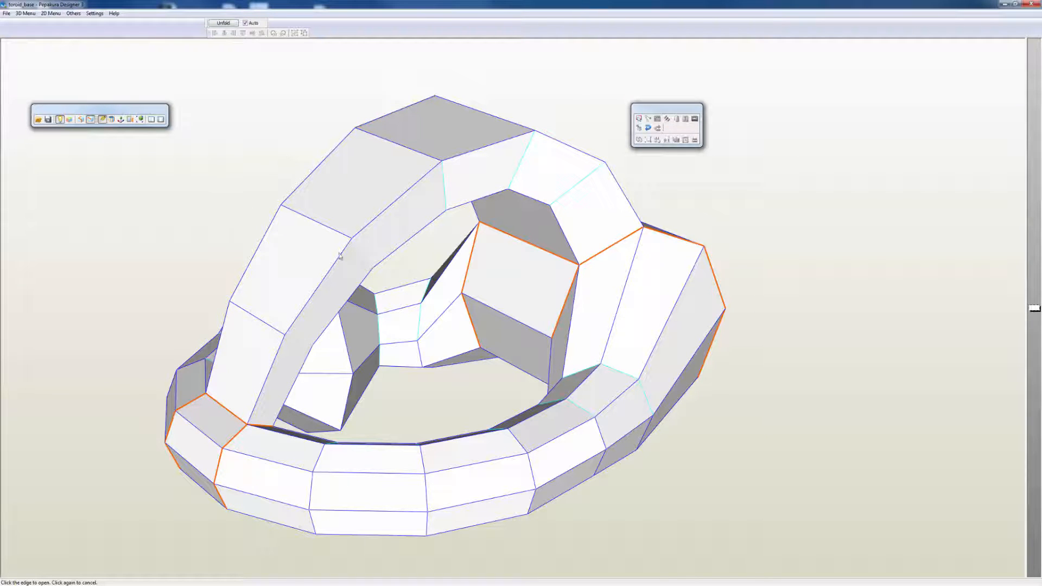
Step: Switch edge picking to the shortest path between two points and mark an open seam across the arch's outer face and side
click(81, 119)
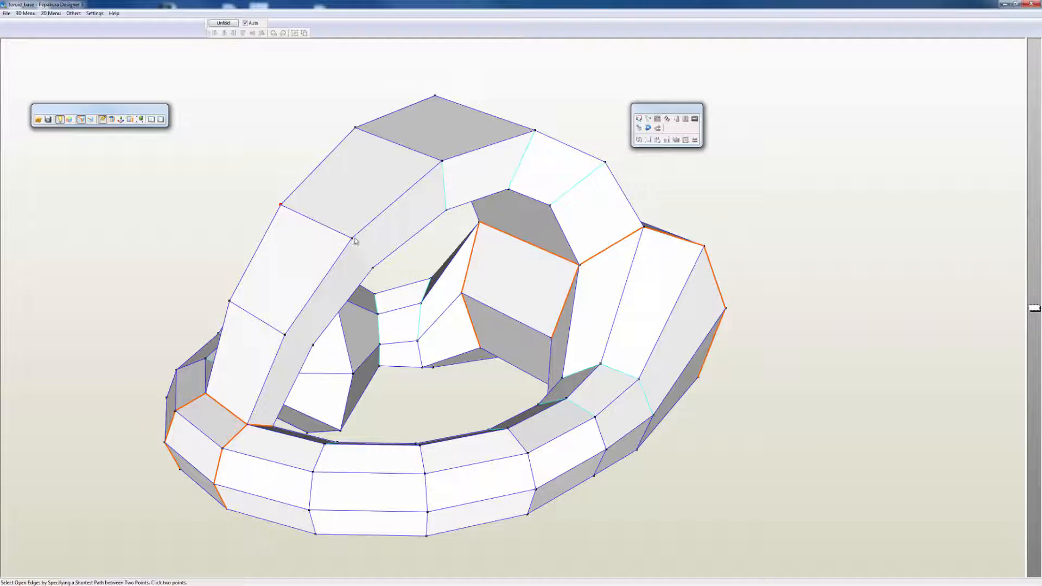
mouse_move(384, 253)
right_down()
mouse_move(272, 257)
mouse_move(414, 253)
mouse_move(389, 254)
right_up()
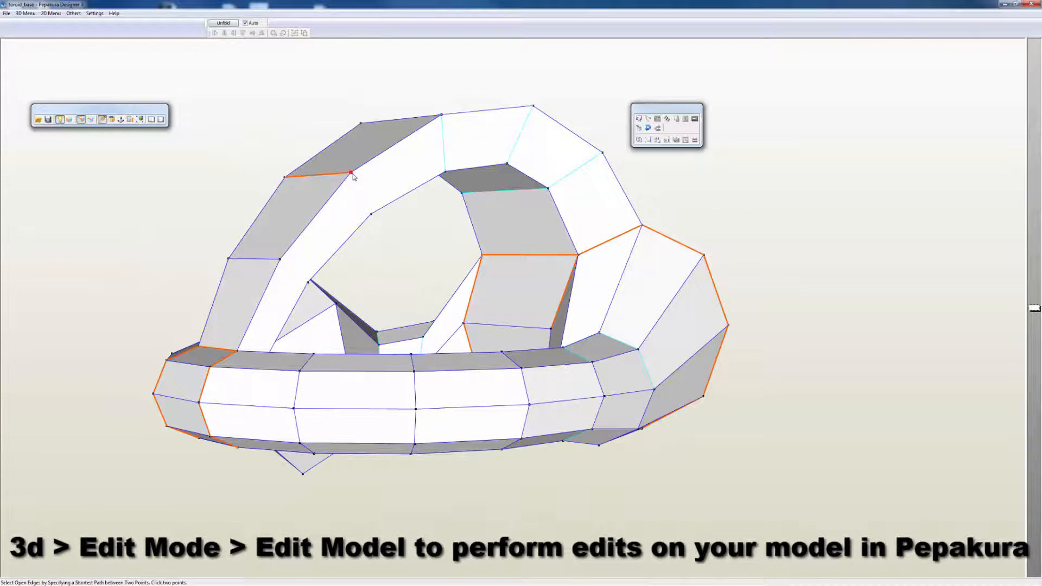
right_drag(386, 249, 380, 282)
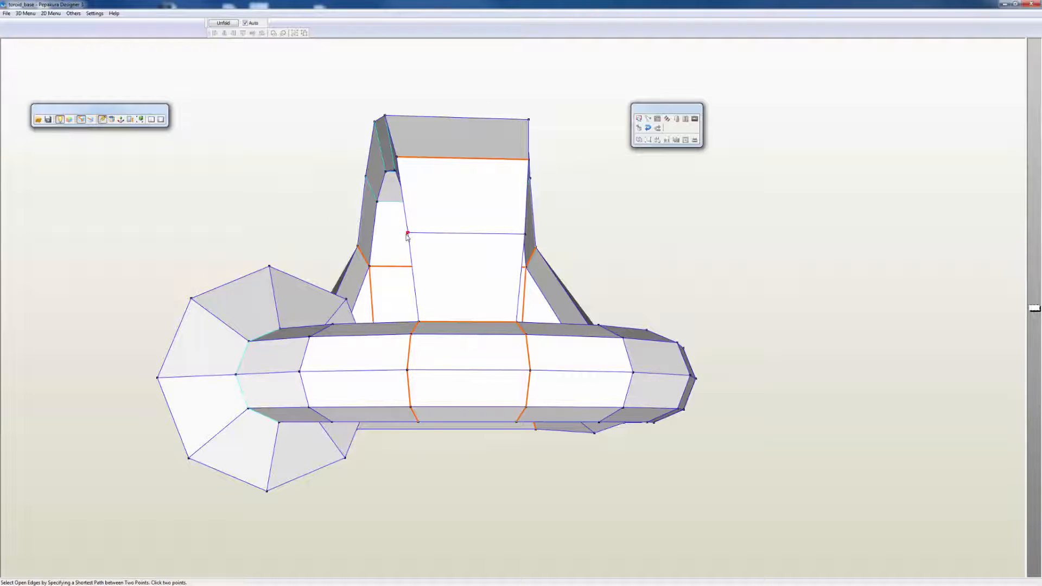
right_drag(425, 254, 393, 258)
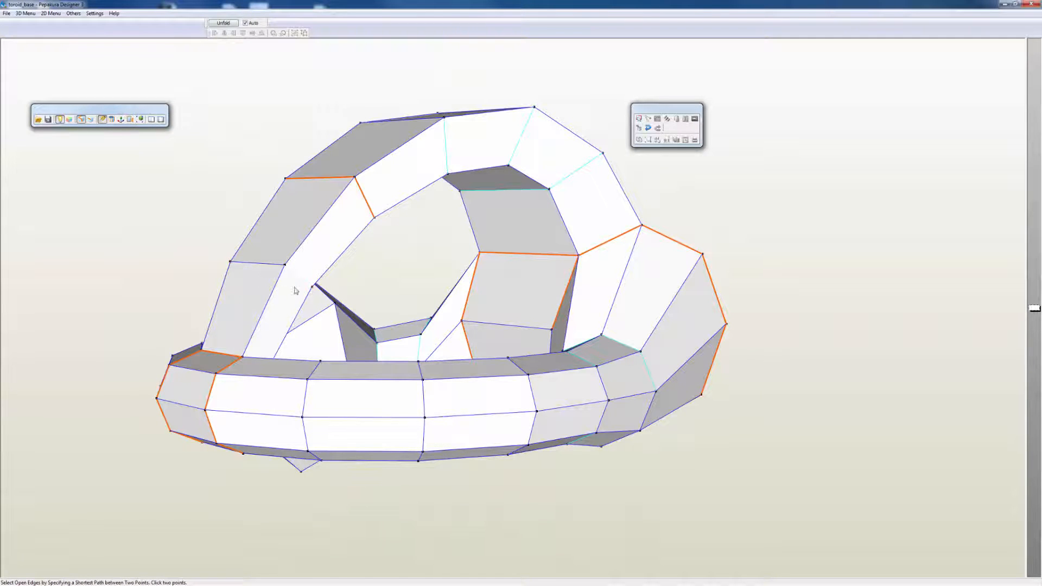
Step: Mark a second shortest-path open seam across the outer face and sides of the arch's lower front section
mouse_move(282, 274)
right_down()
mouse_move(303, 261)
mouse_move(302, 195)
mouse_move(344, 193)
mouse_move(265, 285)
right_up()
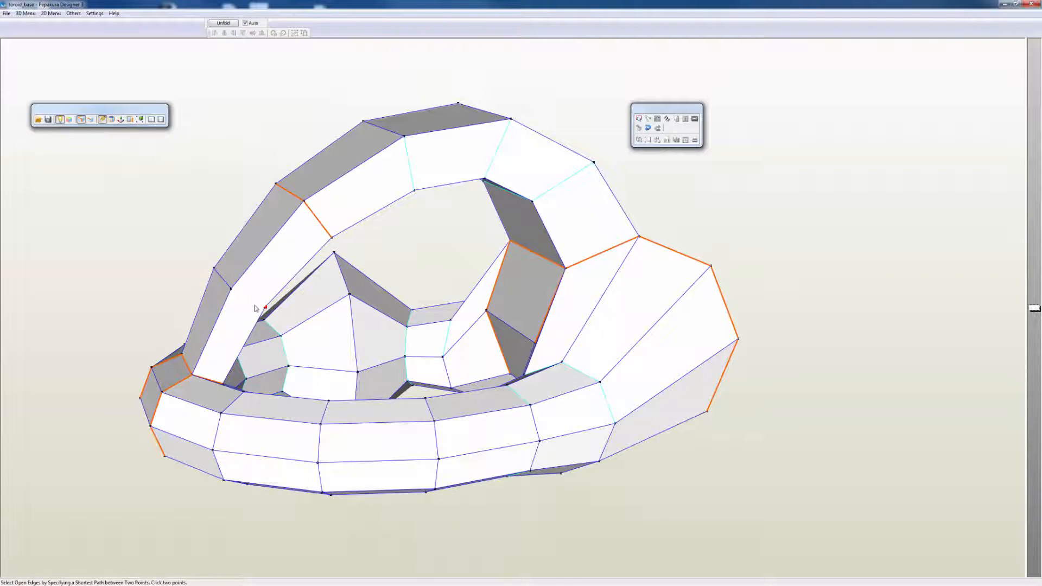
drag(233, 298, 418, 311)
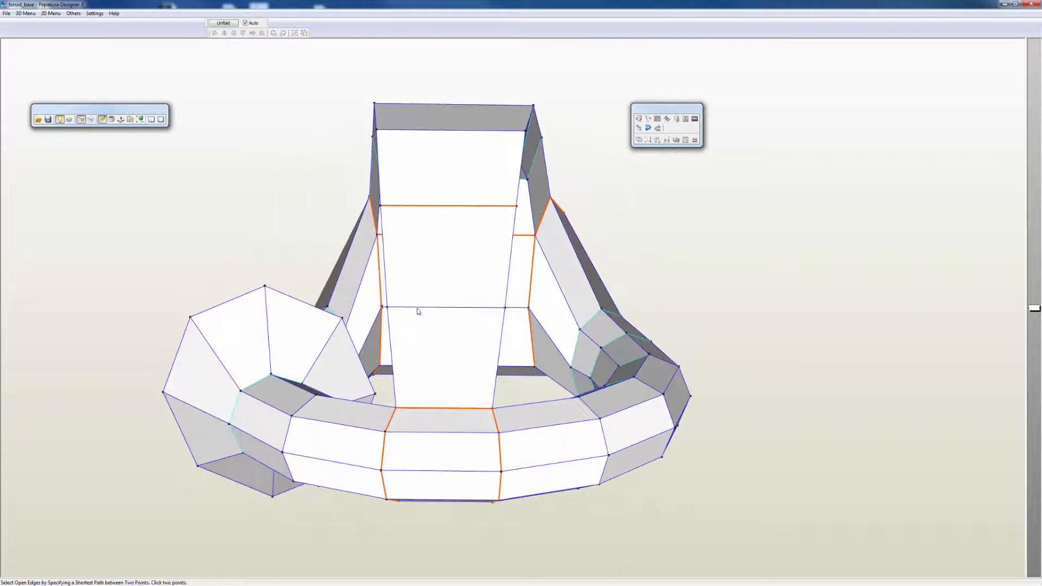
click(388, 307)
right_drag(429, 328, 456, 333)
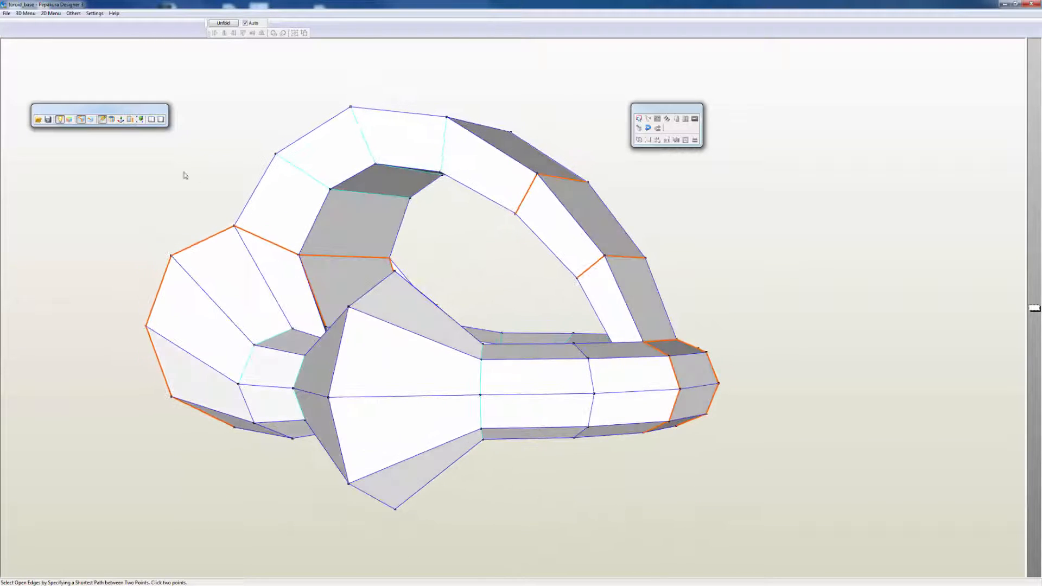
Step: Switch to picking individual open edges and mark the remaining cross seams over the arch's upper and rear segments
click(91, 120)
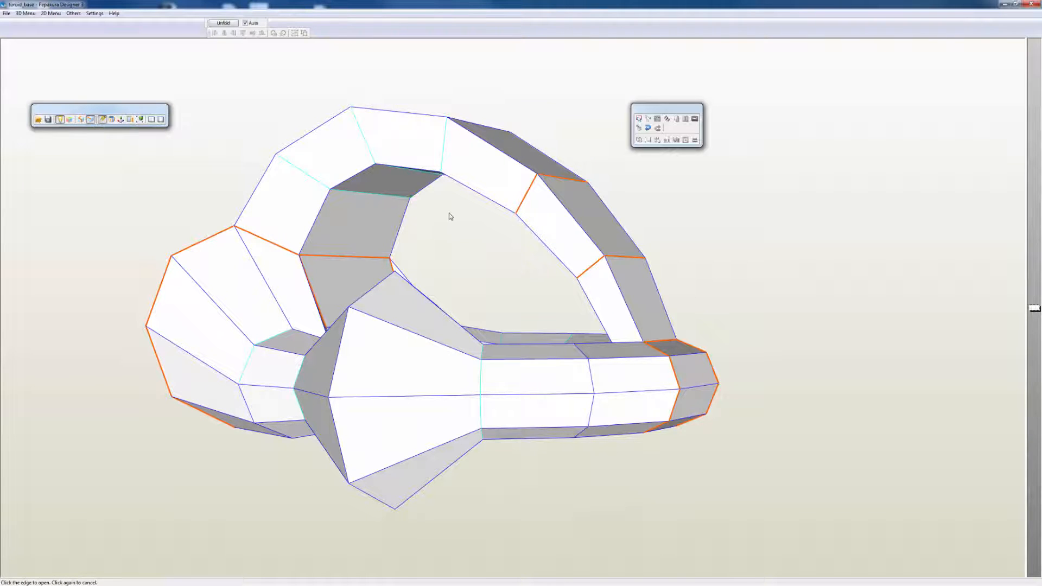
click(444, 158)
right_drag(443, 158, 414, 183)
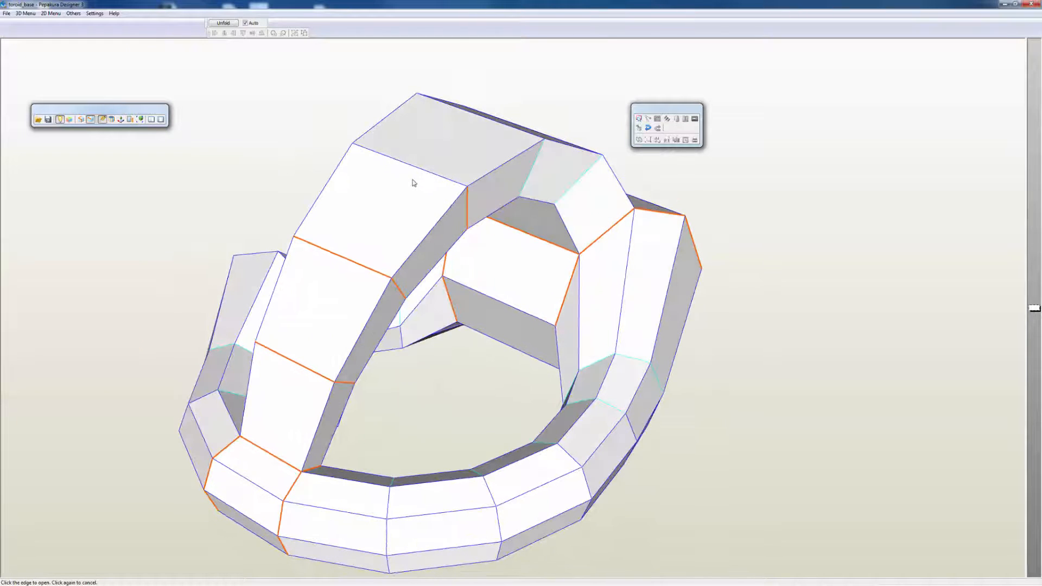
click(423, 173)
click(531, 173)
click(522, 133)
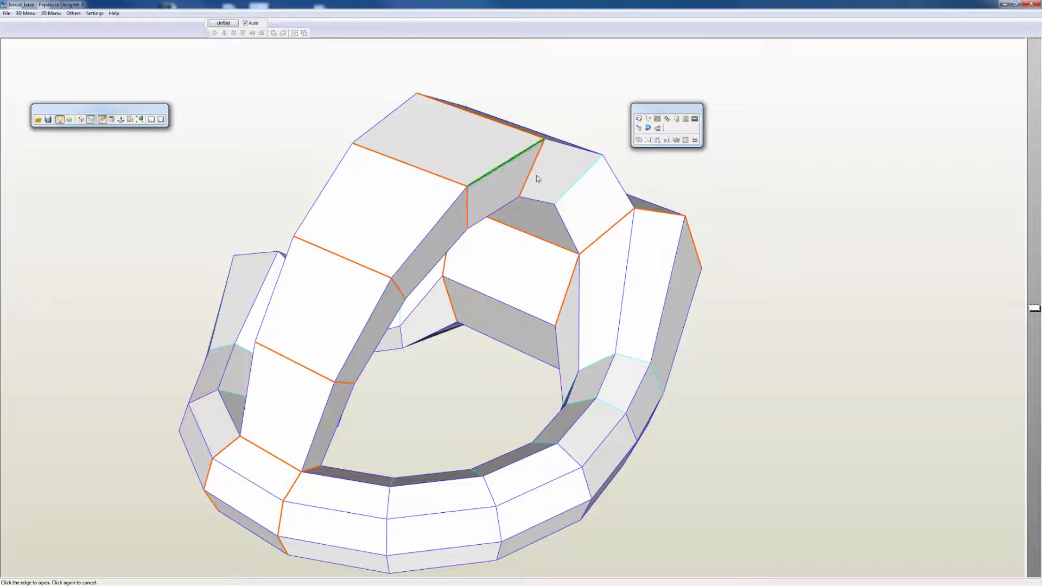
mouse_move(535, 174)
right_down()
mouse_move(532, 156)
mouse_move(542, 171)
mouse_move(531, 193)
right_up()
click(545, 180)
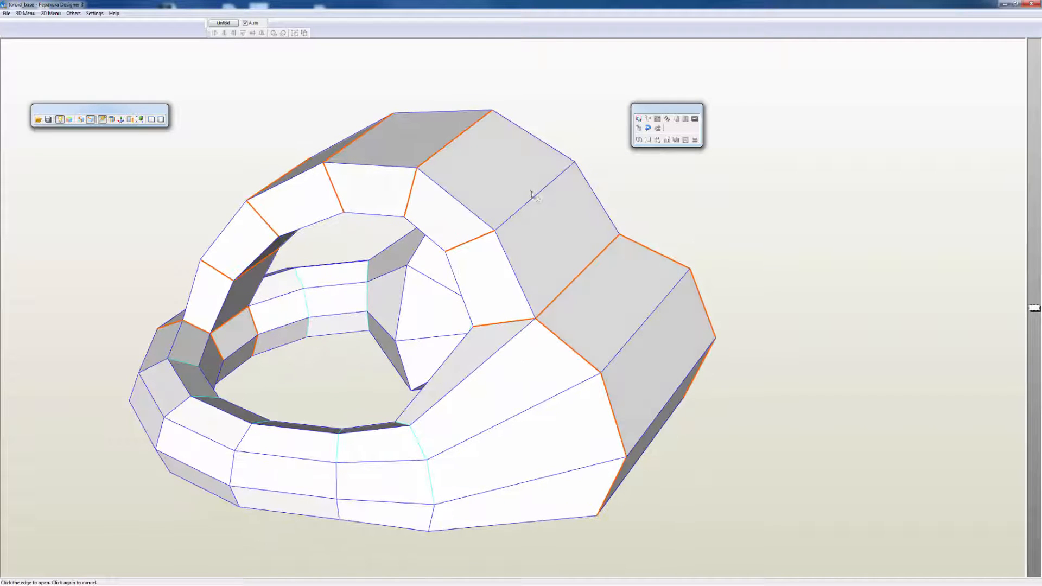
click(536, 197)
Step: Mark open edges at the ring joints beside the flared side block and across the middle of that block
right_drag(516, 235, 443, 225)
click(299, 376)
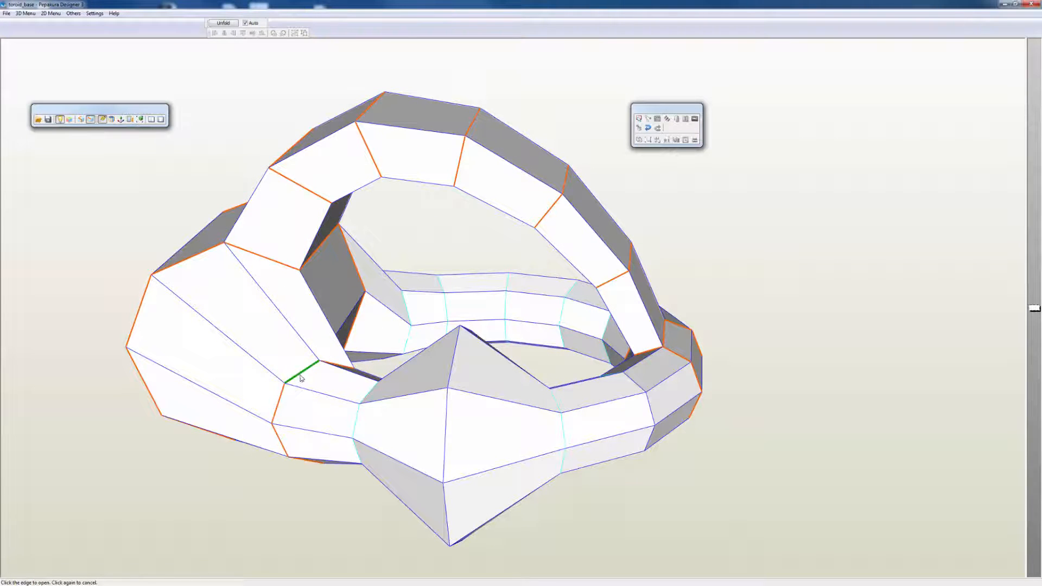
click(446, 434)
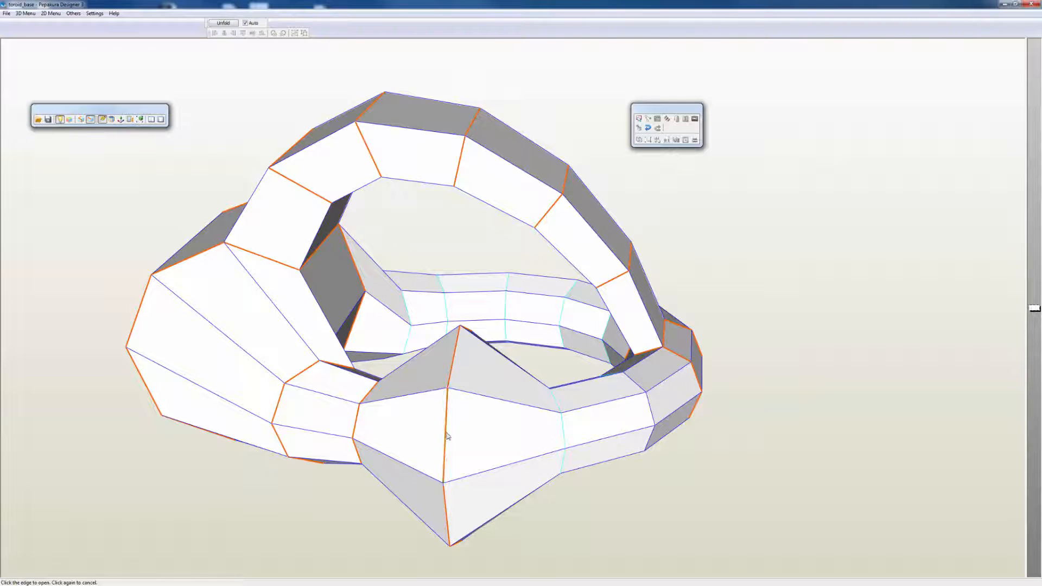
click(564, 438)
Step: Mark the cross edges between the opposite ring segments as open, up to the joint with the rear flared block
right_drag(653, 413, 563, 438)
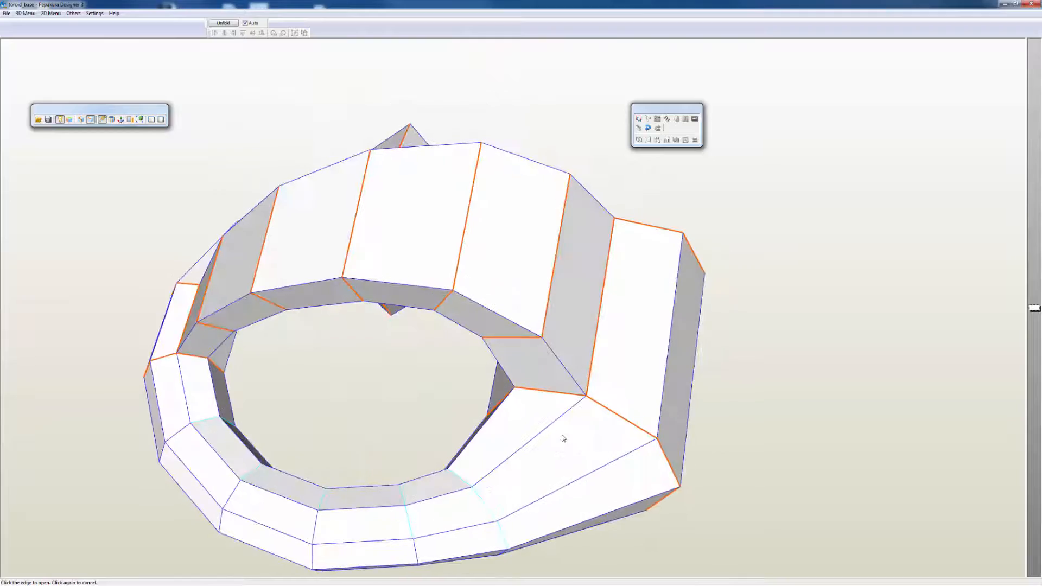
click(205, 421)
click(250, 477)
click(323, 501)
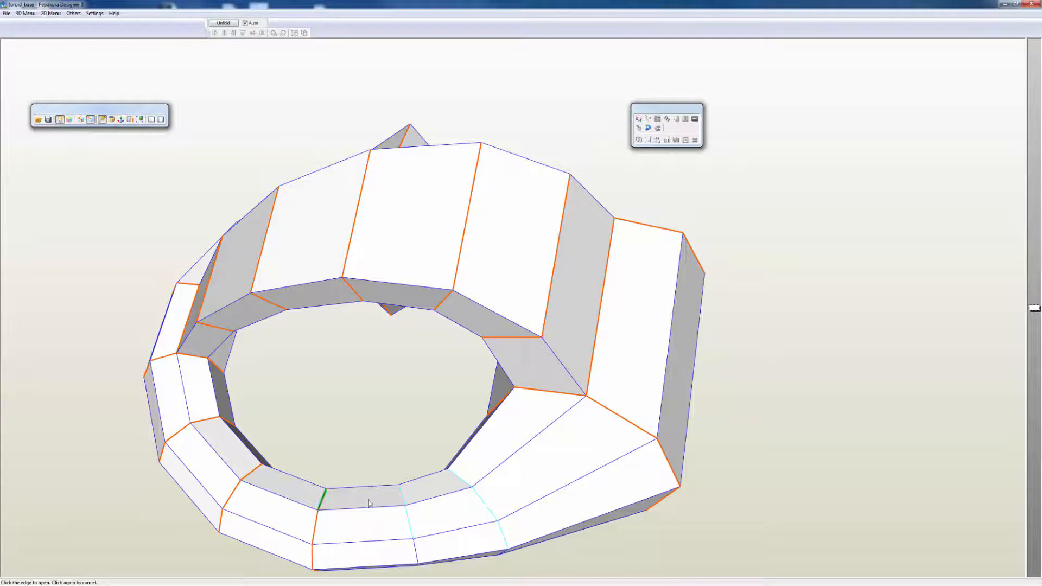
click(402, 497)
click(460, 481)
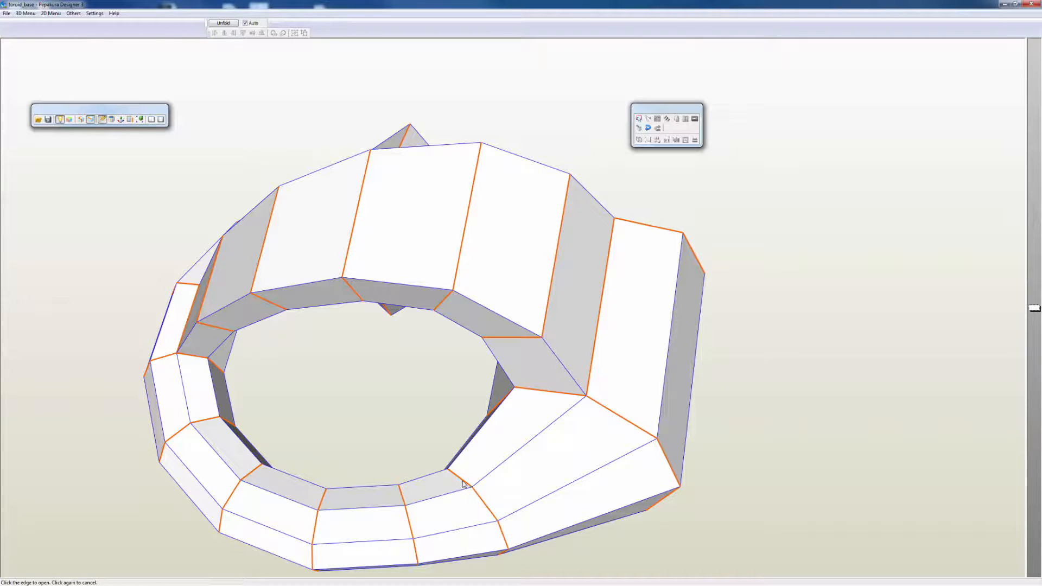
drag(530, 504, 586, 435)
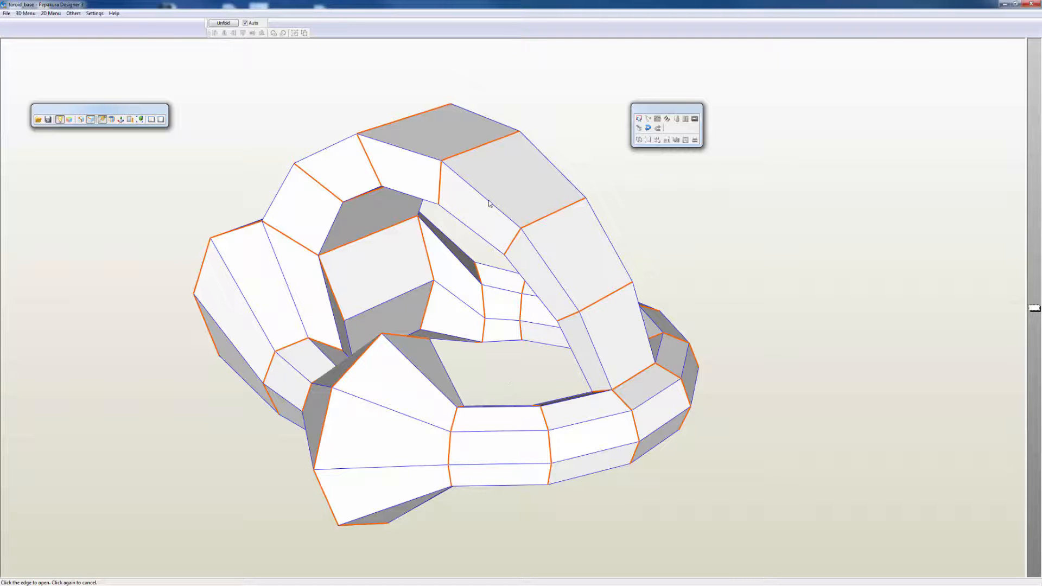
right_drag(642, 230, 585, 231)
scroll(585, 230, up, 2)
scroll(585, 230, down, 5)
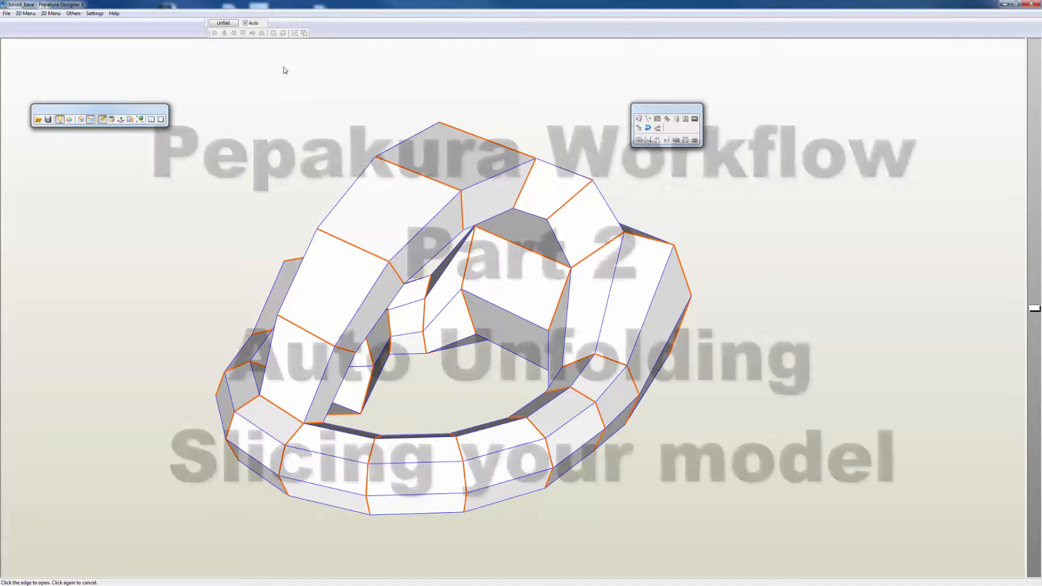
scroll(472, 154, up, 1)
scroll(472, 155, up, 2)
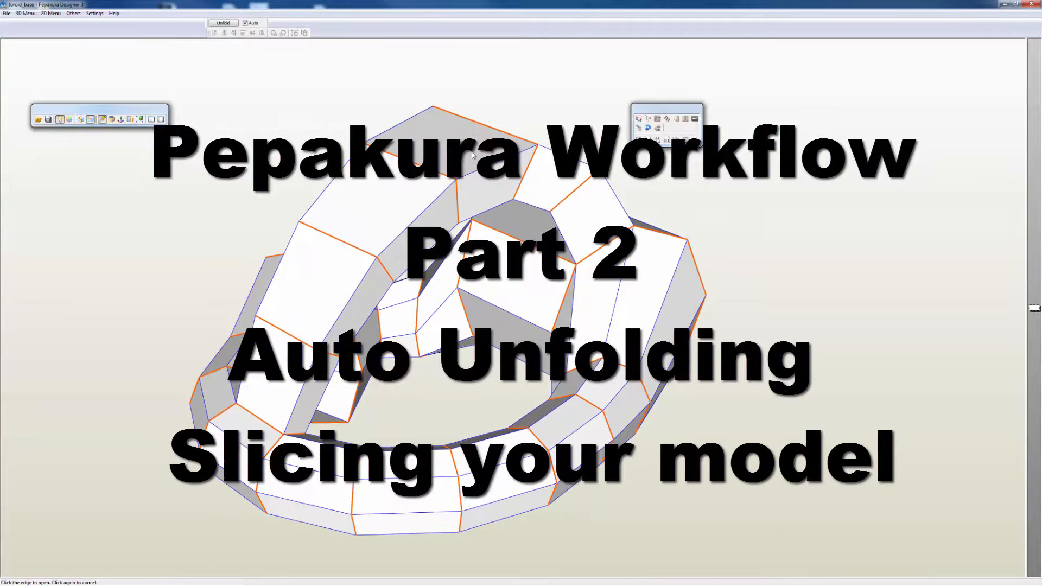